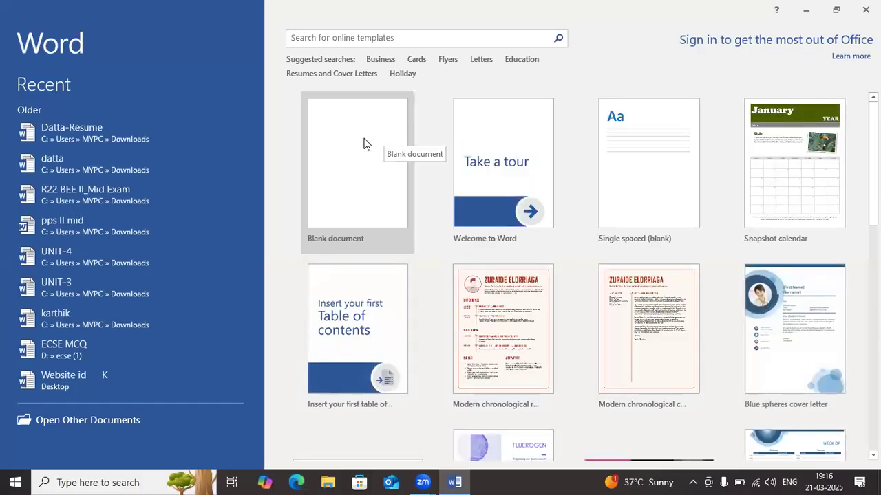
Create a blank document and enter a From block with the sender's name and town, followed by a To heading.
left_click(363, 139)
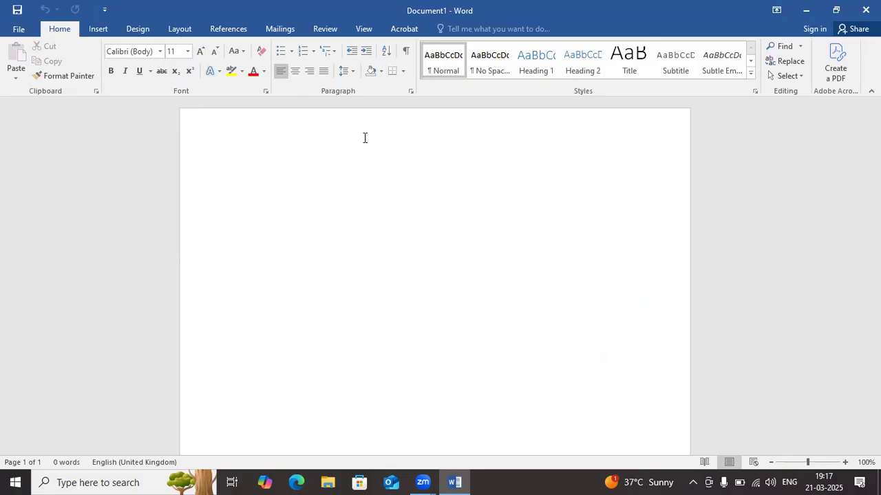
type("From")
key("Return")
type("kartheek")
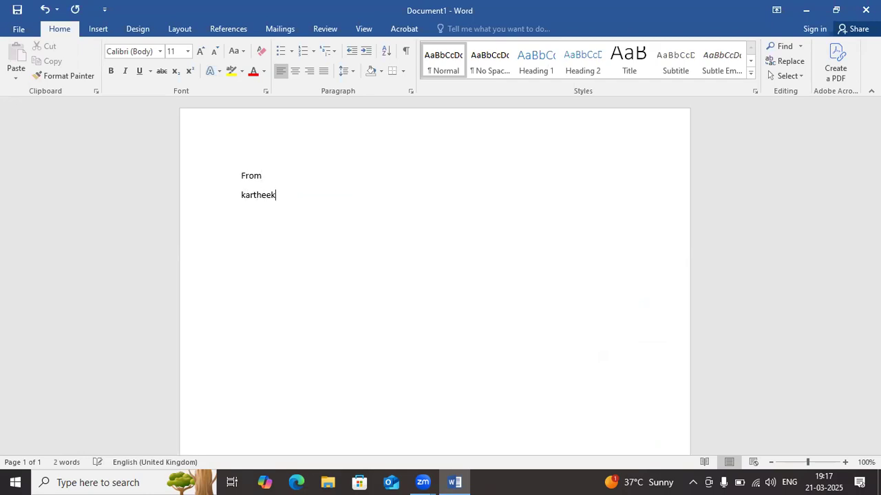
key("Return")
type("kodad")
key("Return")
key("Return")
type("To     ")
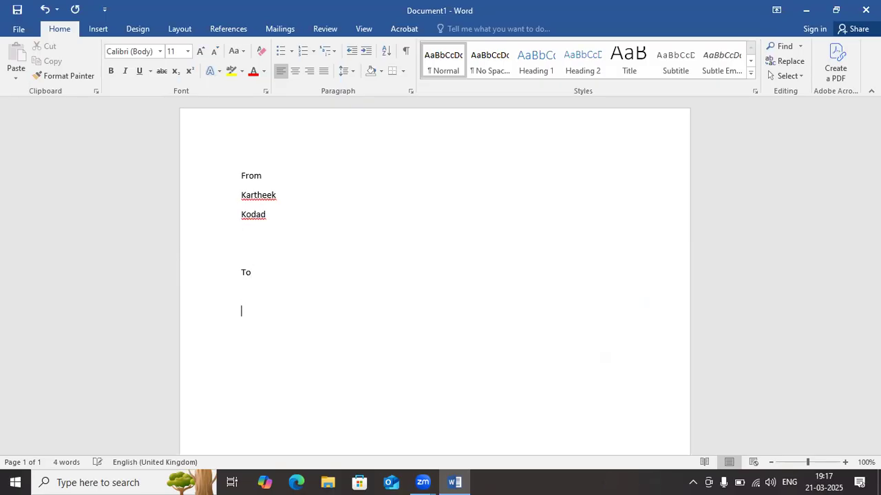
Add the salutation "Respected sir," below the To block and fill the letter body with two lines of random placeholder text.
type("Respected")
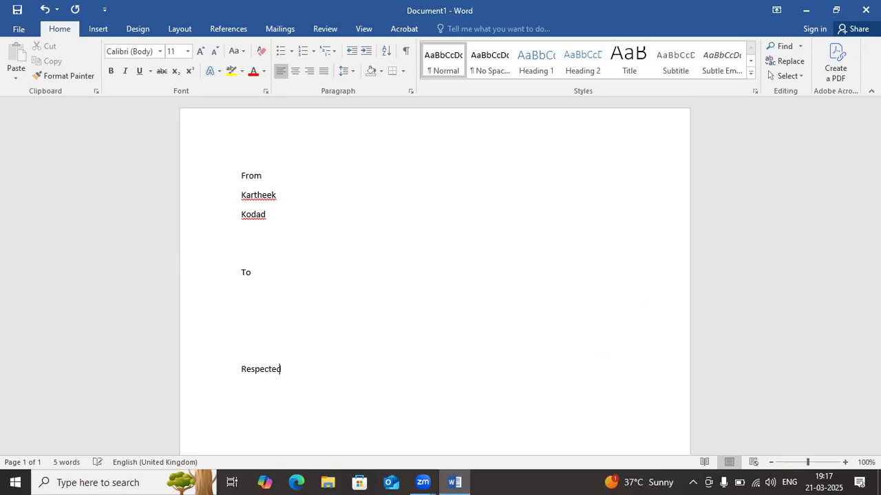
type(" sir,")
key("Return")
type("Asdnakldnaslkdnas/dn/askdn")
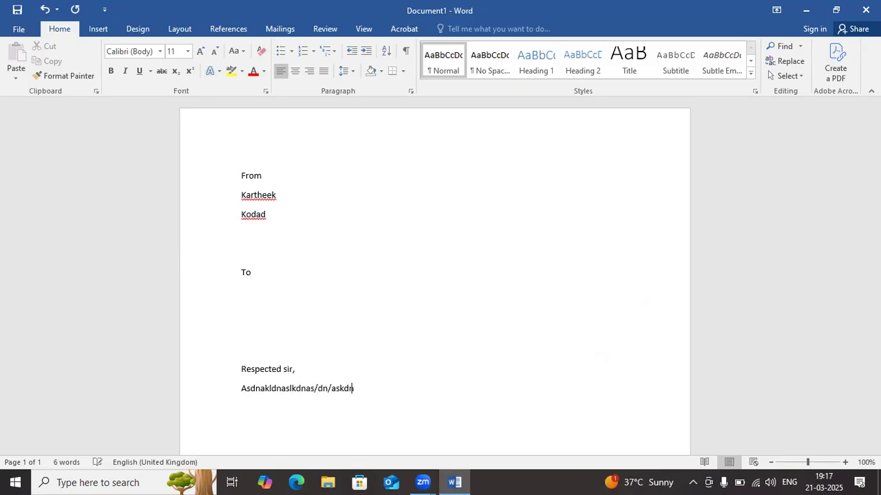
type("asklndasklndaskldnasdknasdnasdnas/dklnasdlknsadionsadi")
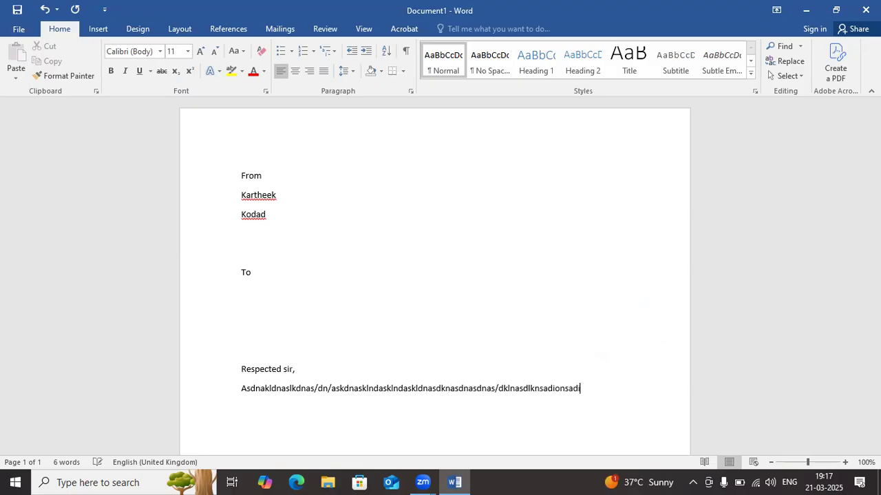
type("asndklsandalskndaslkndasndaskdnaskldnasdnasdnsad")
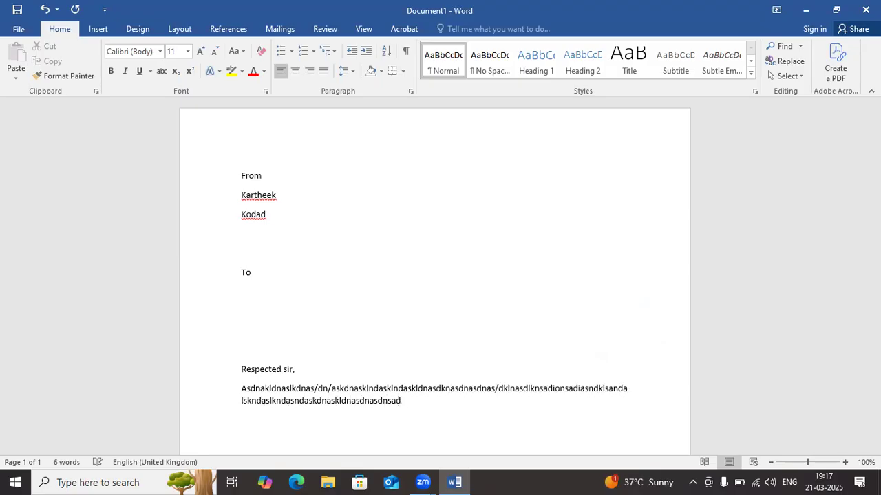
type("iewijweinwefiefksdcksdckdscdkssdinfs")
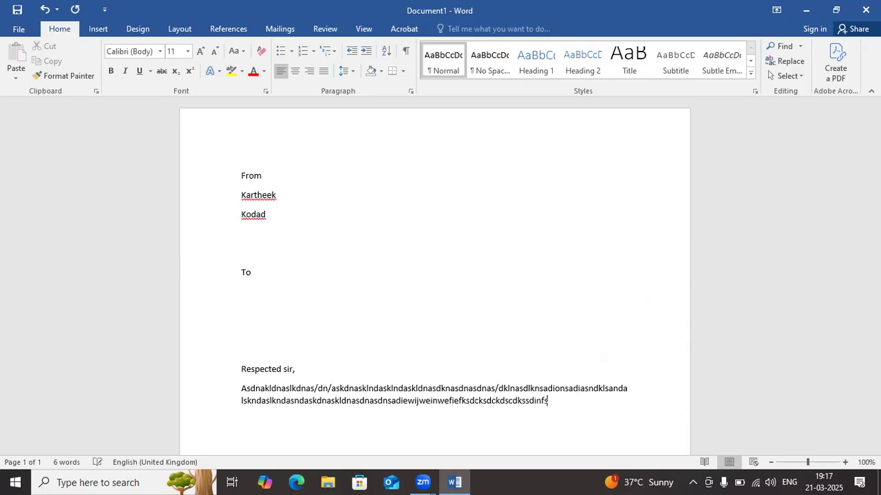
type("ifnsdksdkdskcnsdcns")
key("Return")
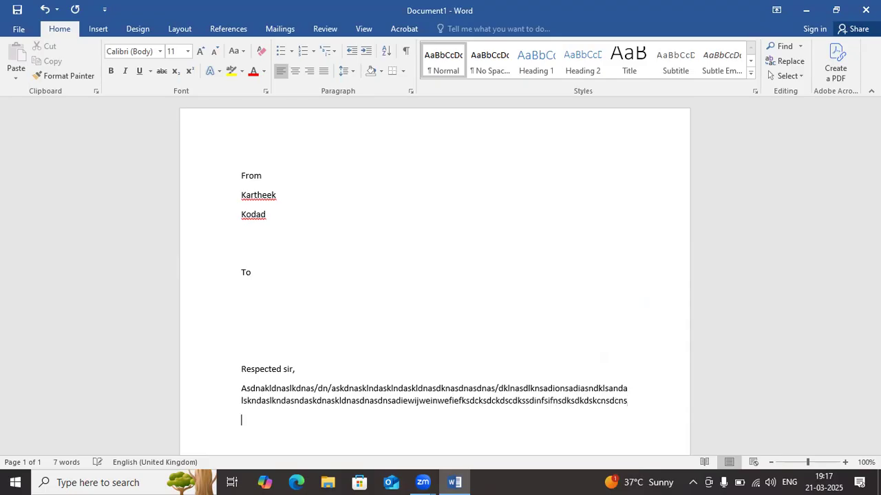
Add the closing below the body: an indented "Thanking You", then "Yours faithfully" and the sender's name further right on separate lines.
key("Tab")
key("Tab")
key("Tab")
key("Tab")
type("Thanko")
key("BackSpace")
type("ing Y")
type("ou                                              ")
type("                                                Y")
type("o")
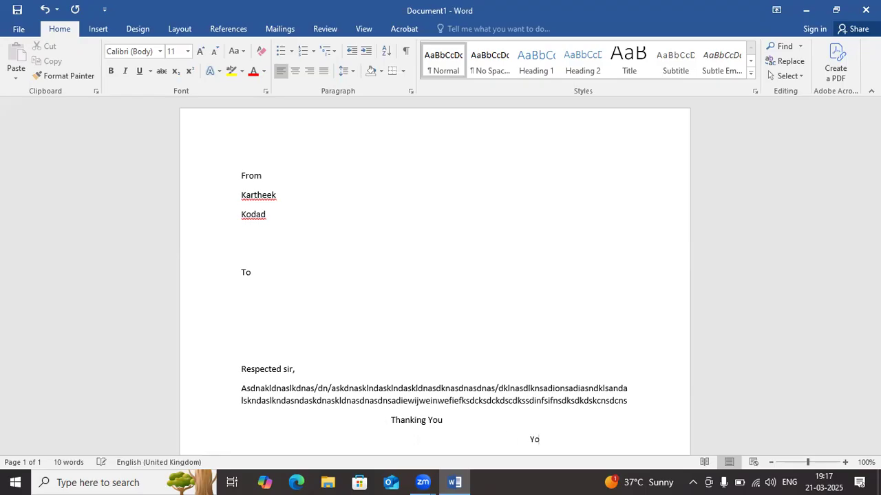
type("urs faithfully")
key("Return")
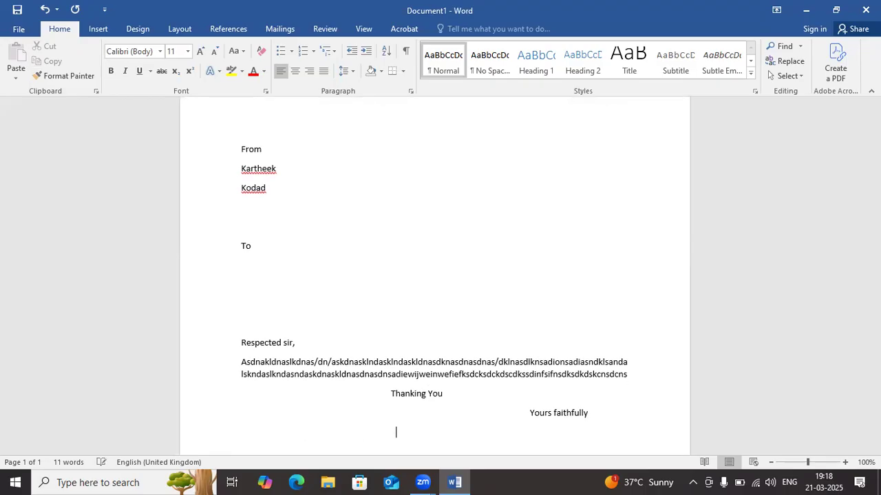
type("kartheek")
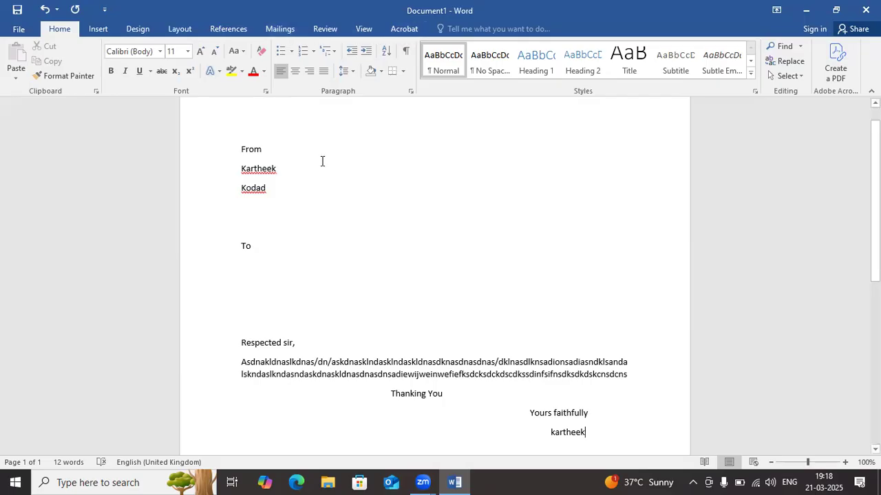
Start a mail merge of the Letters type for this document.
left_click(278, 28)
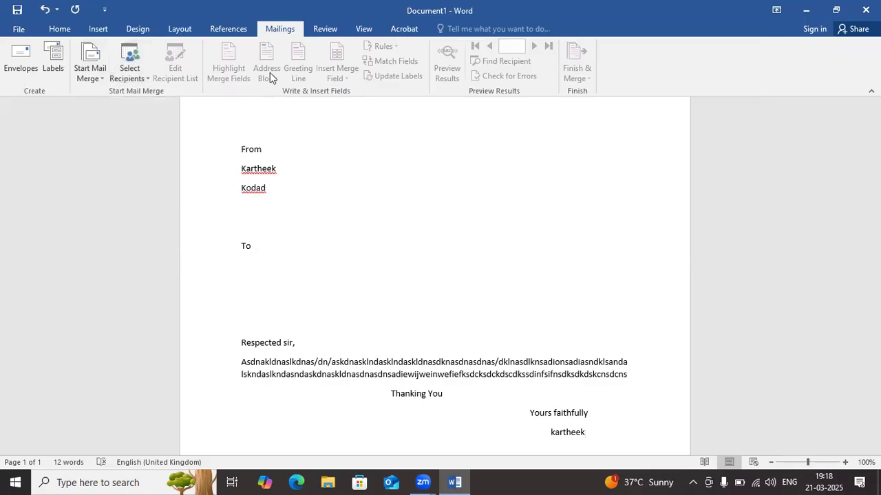
left_click(96, 77)
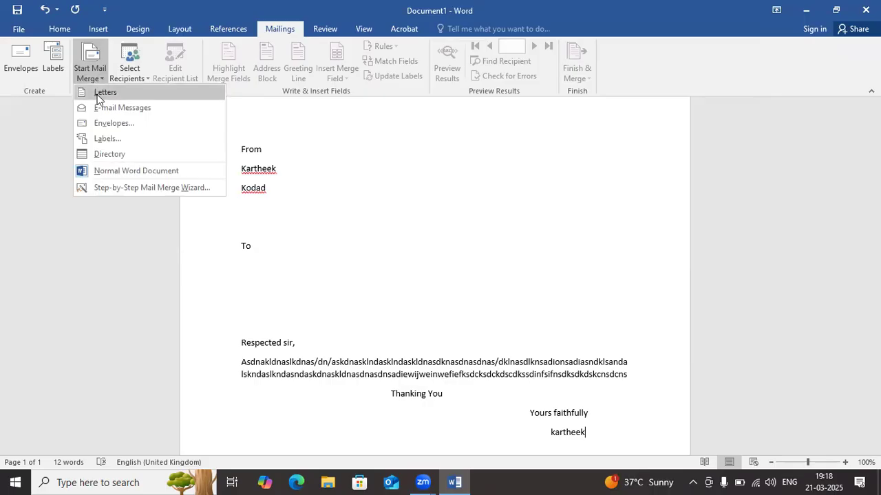
left_click(97, 93)
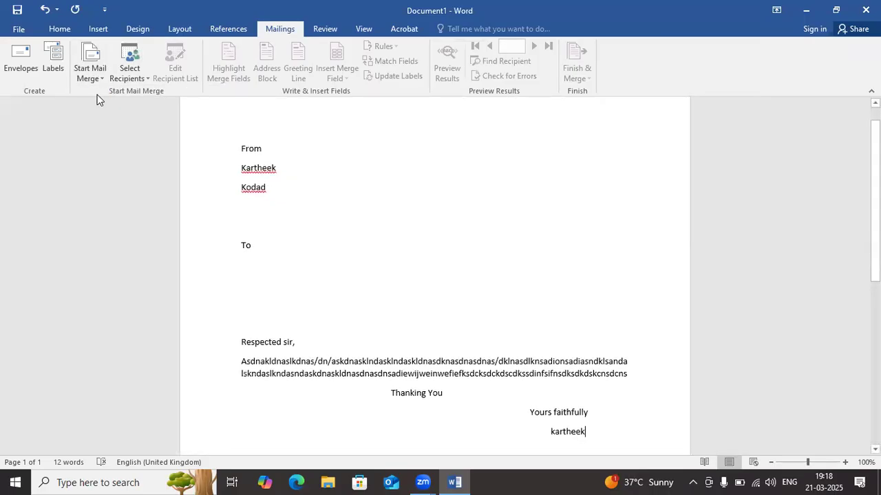
Use the existing recipient list cse.mdb from the Desktop as the mail merge data source.
left_click(137, 78)
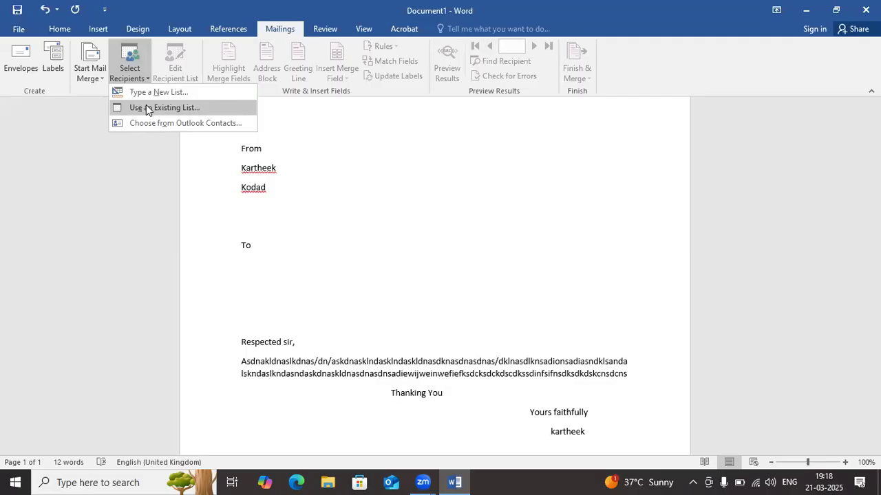
left_click(146, 108)
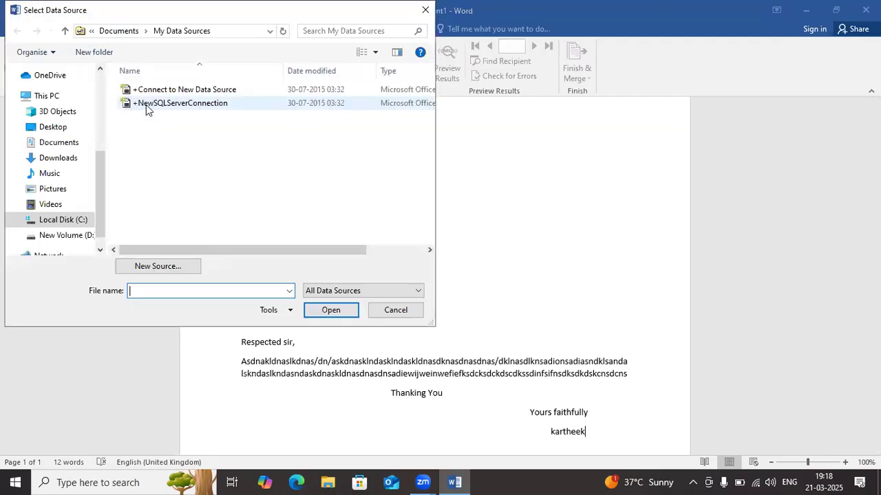
left_click(74, 130)
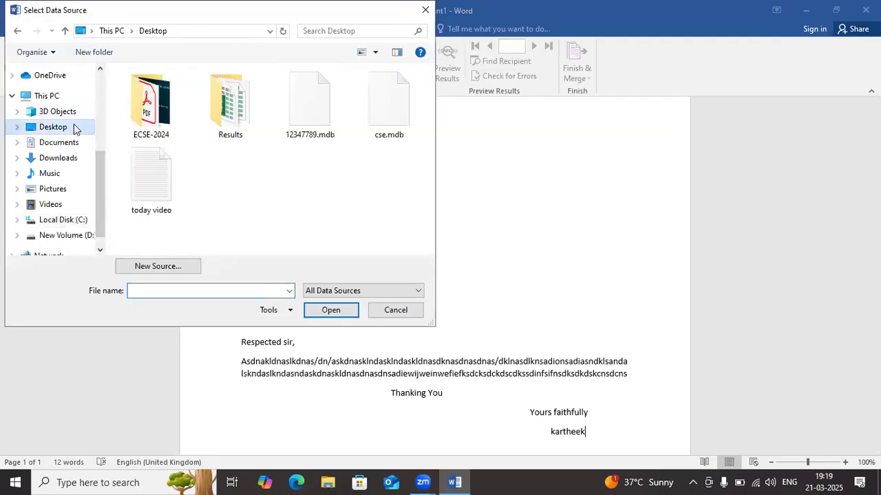
left_click(381, 115)
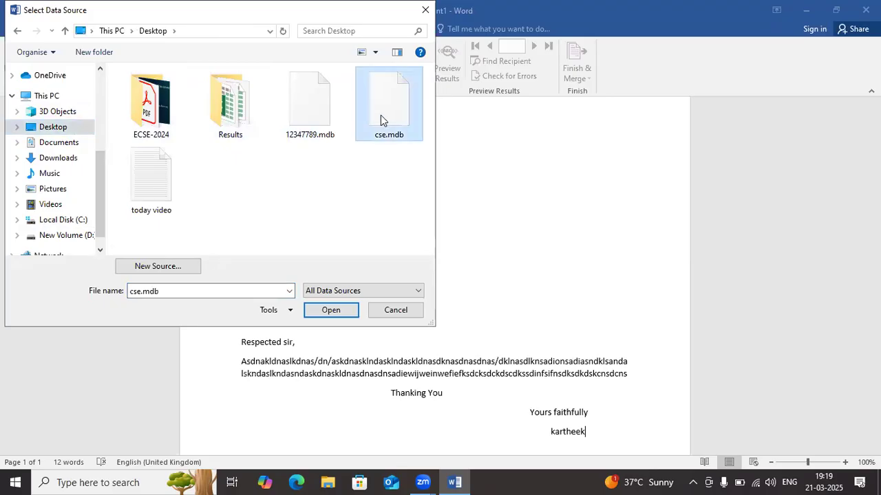
left_click(329, 310)
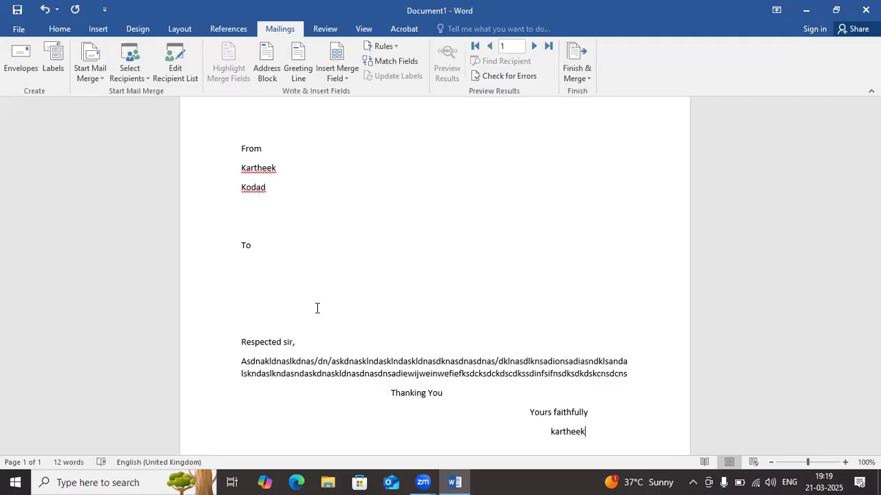
left_click(138, 80)
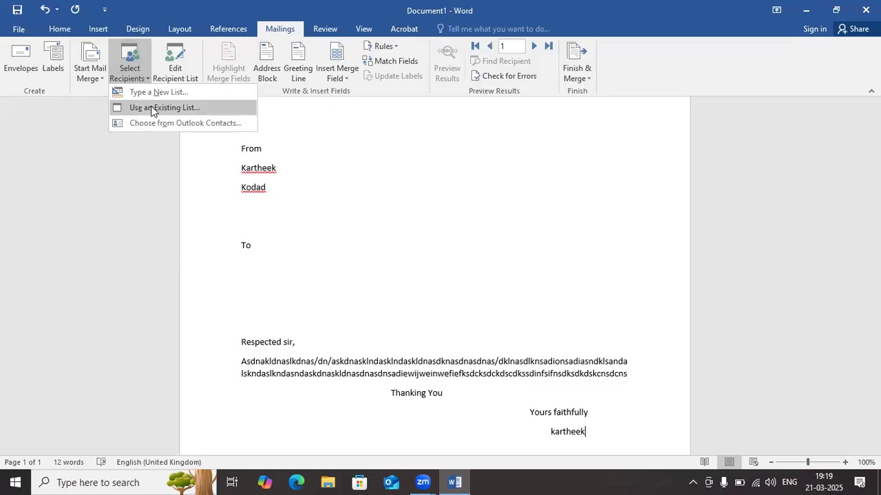
left_click(341, 122)
left_click(344, 78)
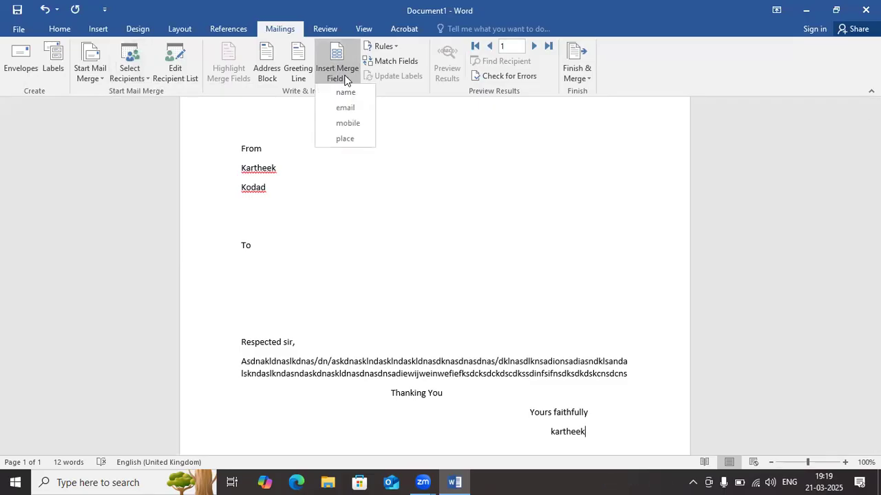
Insert the name and email merge fields on separate lines below the To heading.
left_click(247, 258)
double_click(248, 258)
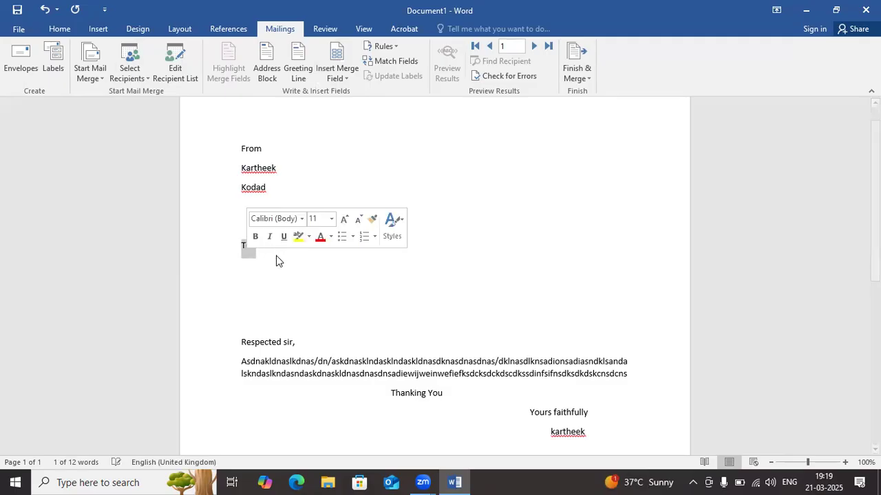
left_click(285, 259)
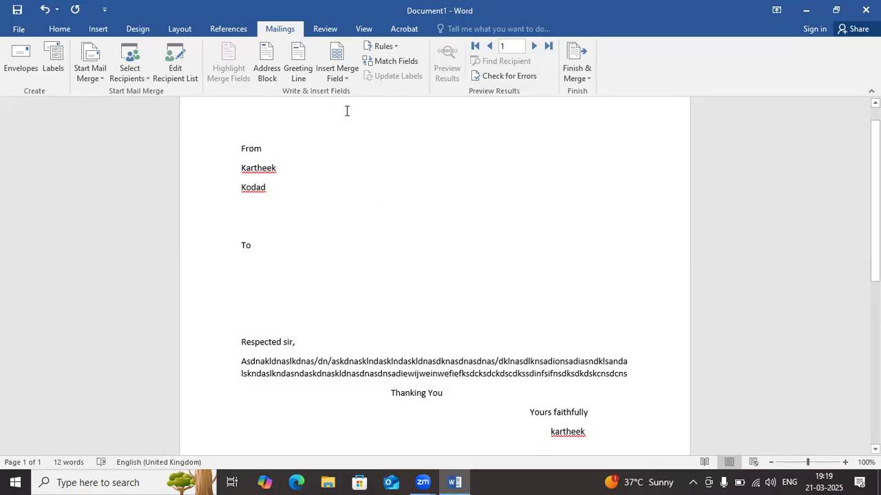
left_click(337, 73)
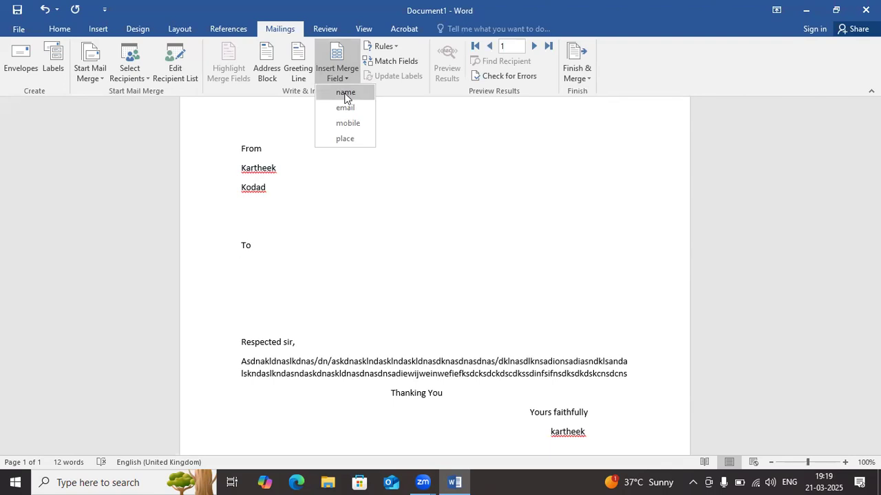
left_click(345, 92)
key("Return")
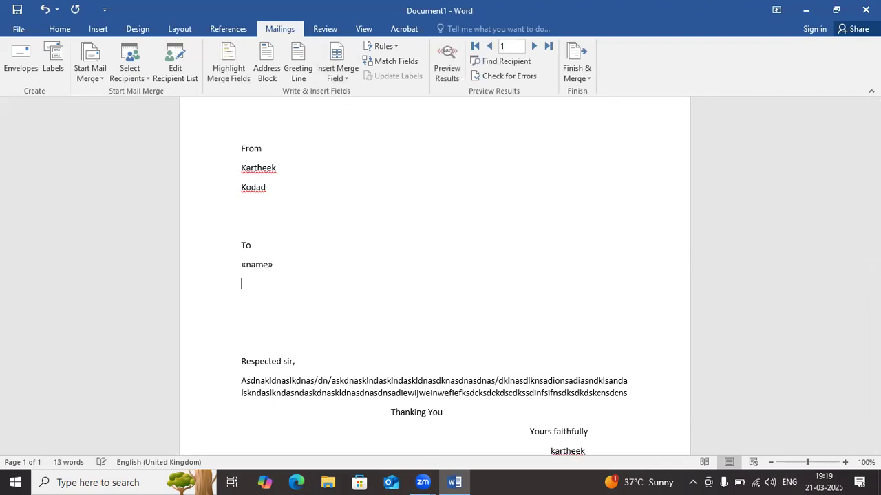
left_click(343, 80)
left_click(344, 110)
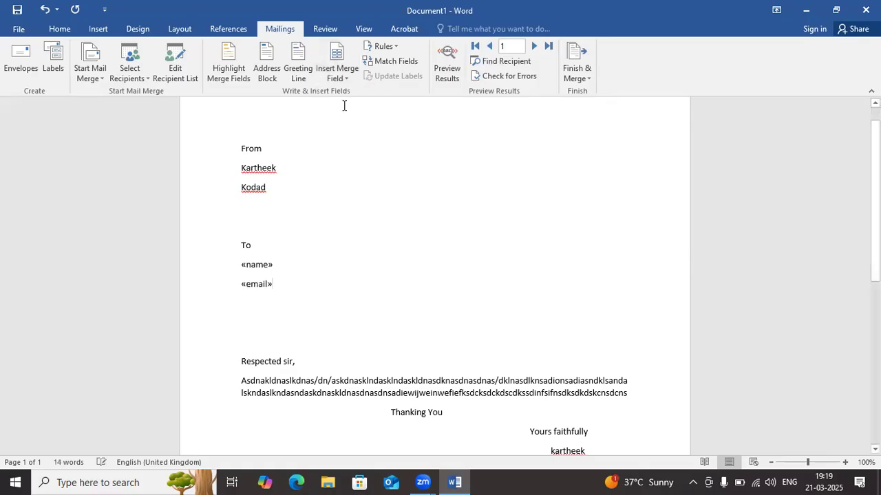
Add the mobile and place merge fields on separate lines below the email field.
key("Return")
left_click(350, 80)
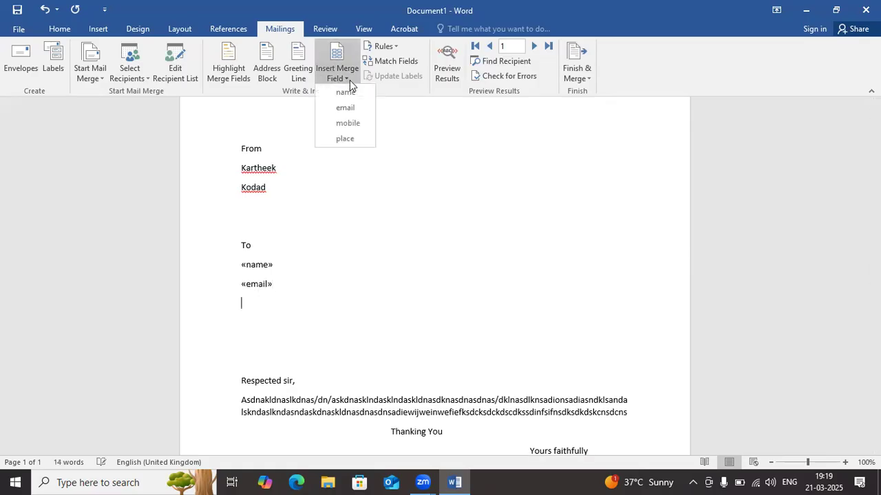
left_click(348, 122)
key("Return")
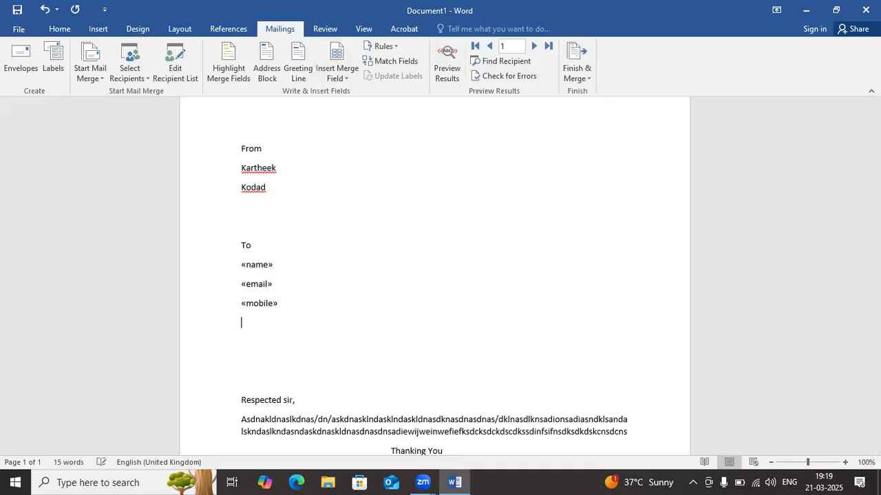
left_click(344, 78)
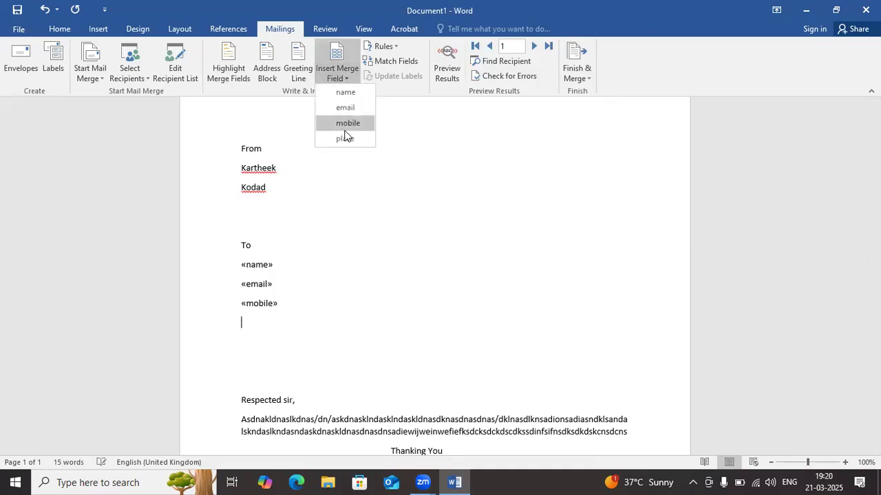
left_click(345, 138)
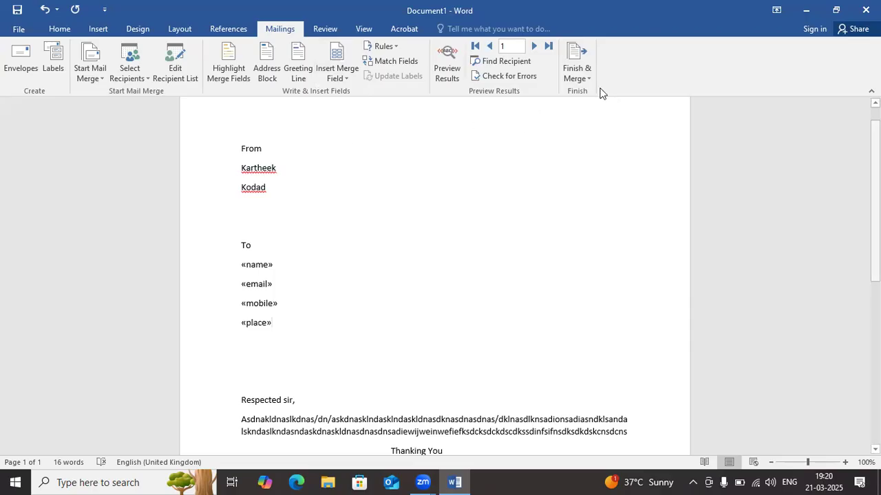
Finish the merge by generating editable individual letters in a new document for all records.
left_click(579, 86)
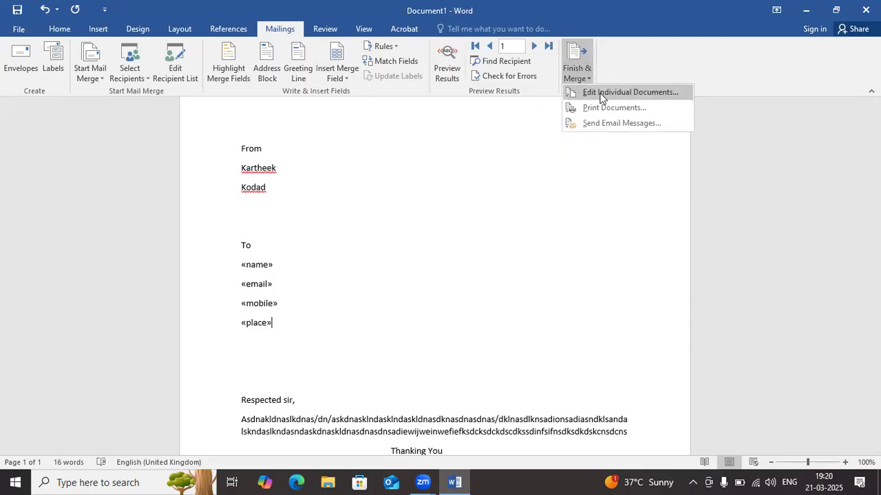
left_click(600, 96)
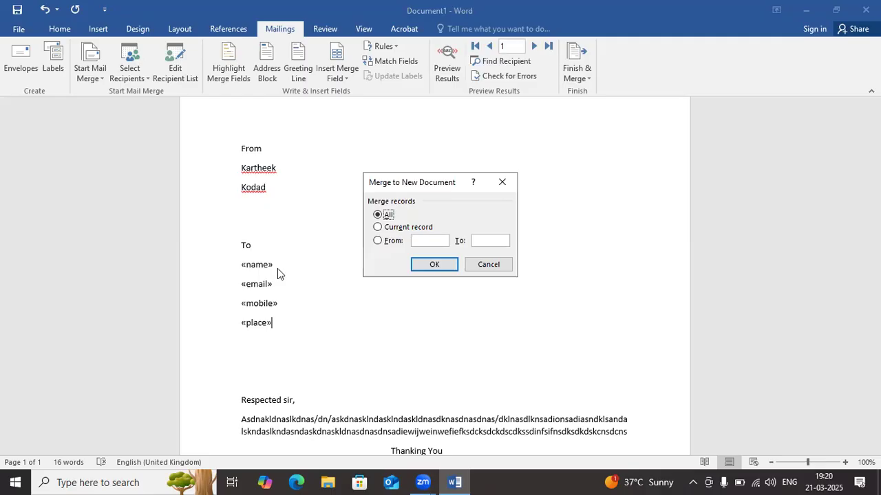
left_click(421, 266)
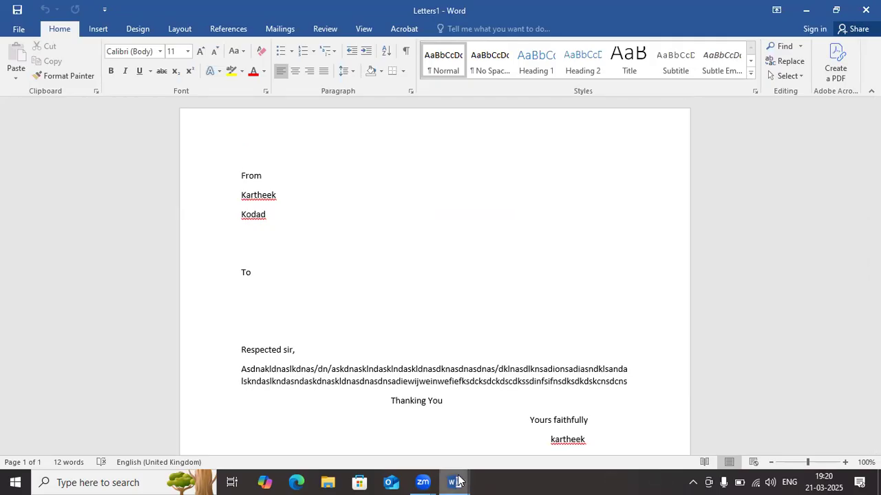
mouse_move(458, 481)
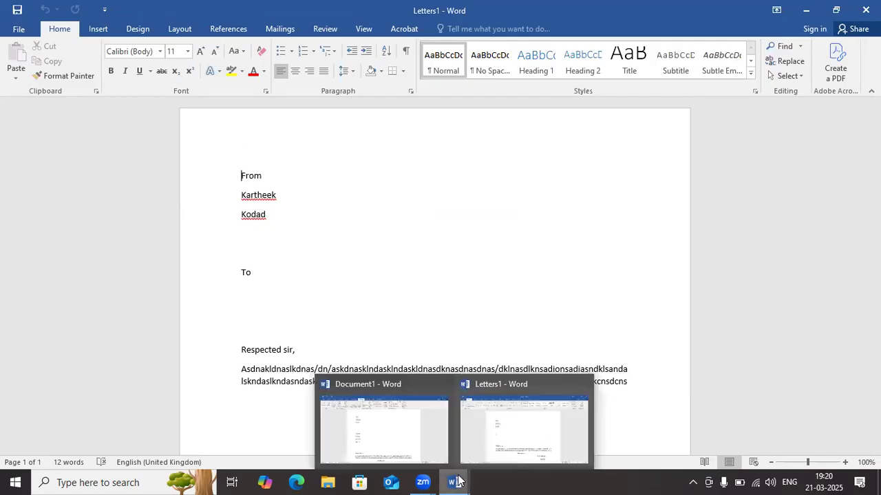
Review the first merged letters document, Letters1, and close it without saving.
left_click(494, 413)
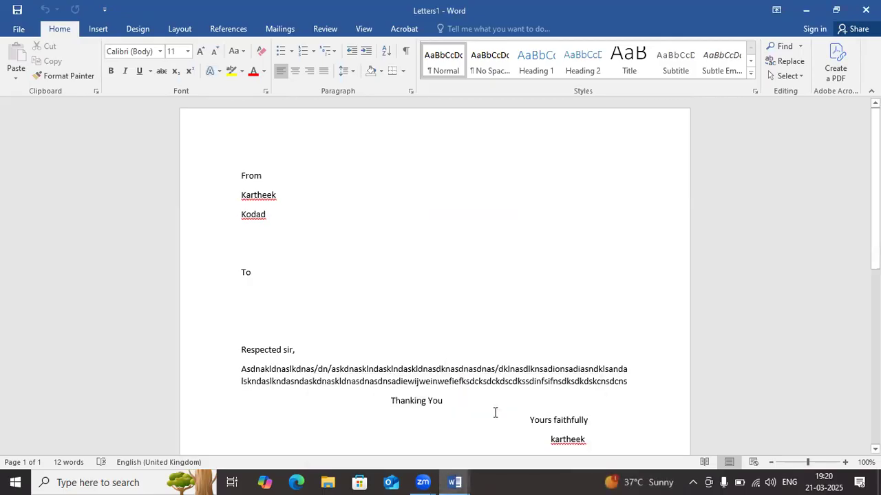
key("Return")
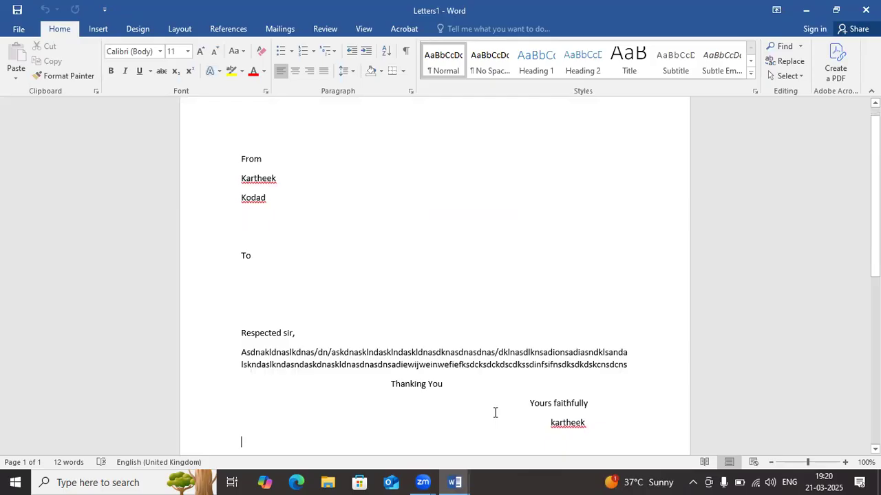
left_click(281, 30)
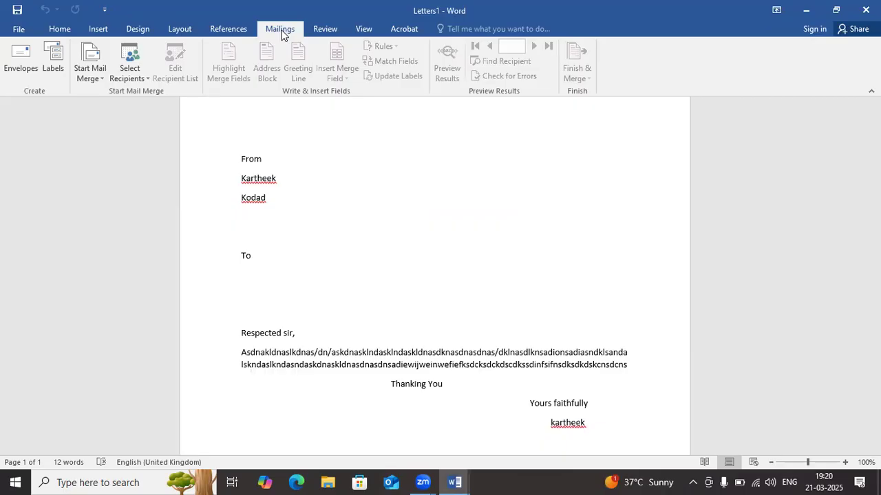
left_click(134, 79)
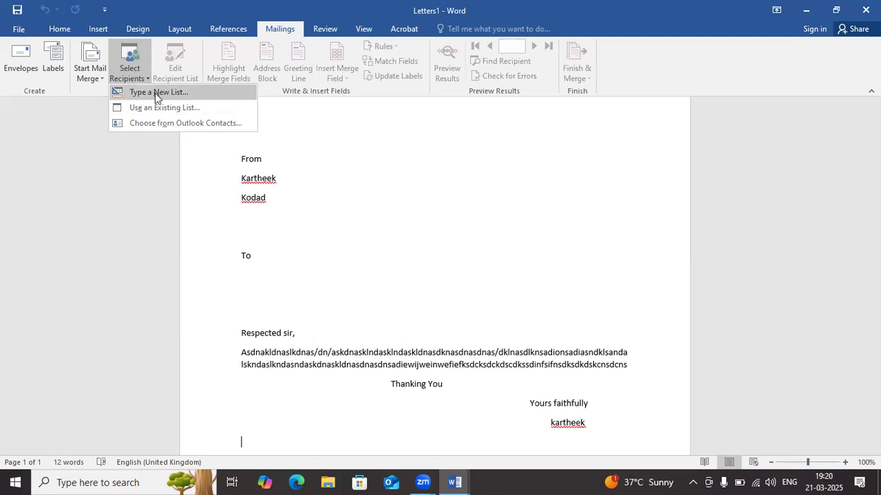
left_click(249, 272)
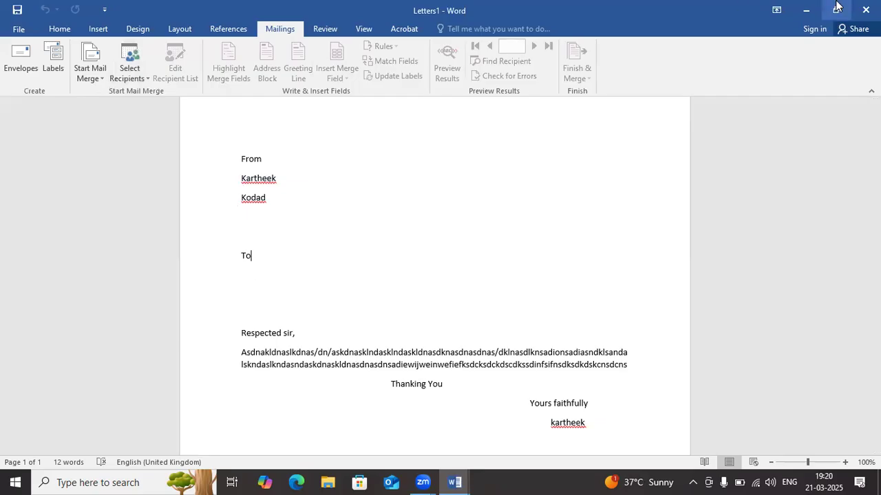
left_click(865, 9)
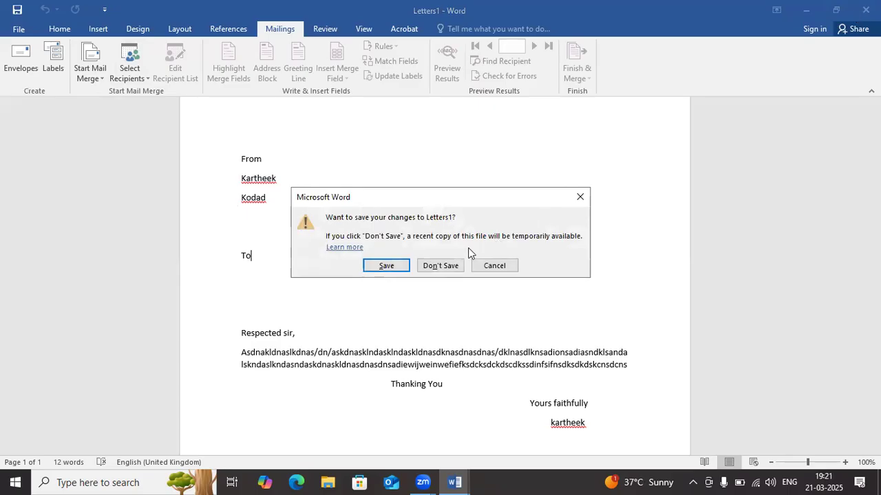
left_click(440, 267)
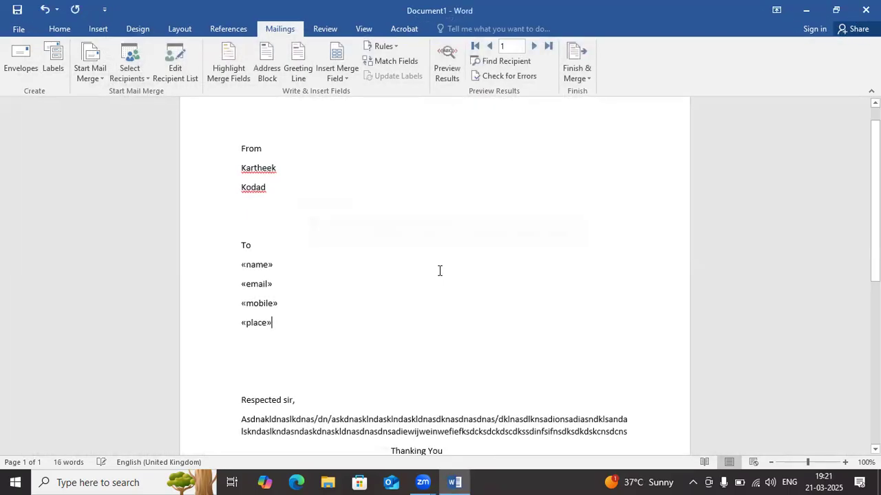
Delete the name, email, mobile and place merge fields below the To heading and start a new recipient list.
left_click_drag(281, 324, 245, 268)
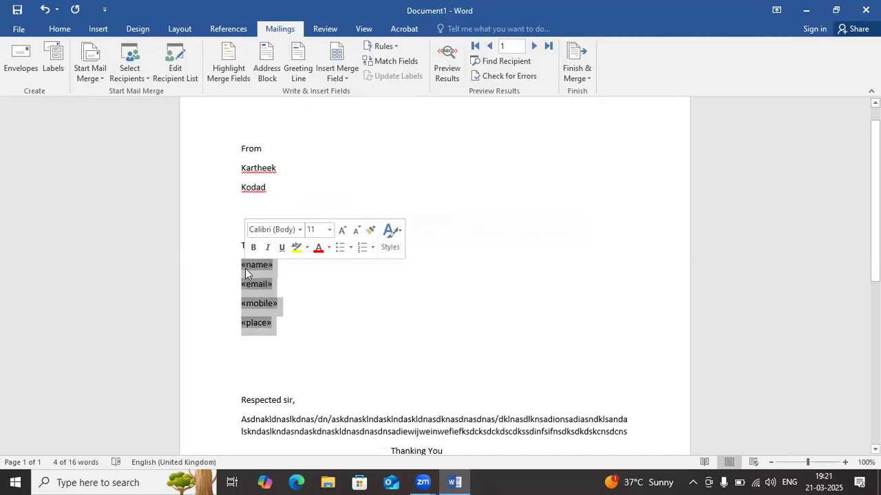
key("BackSpace")
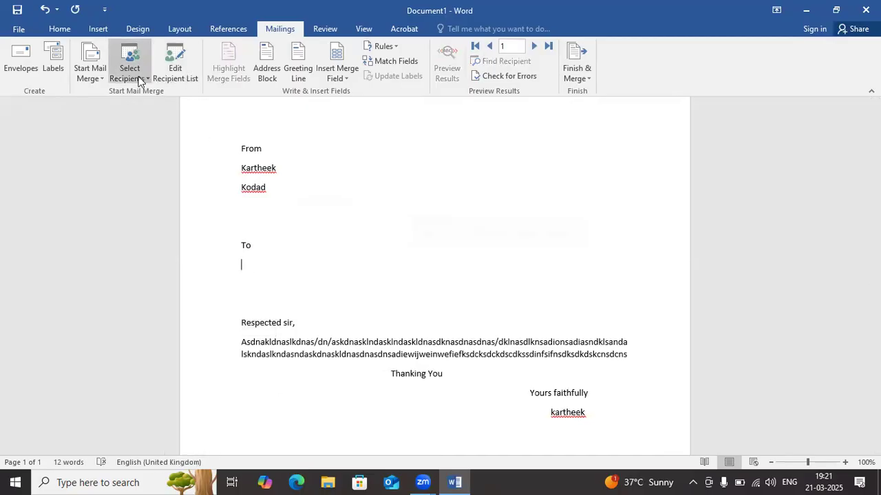
left_click(140, 80)
left_click(144, 92)
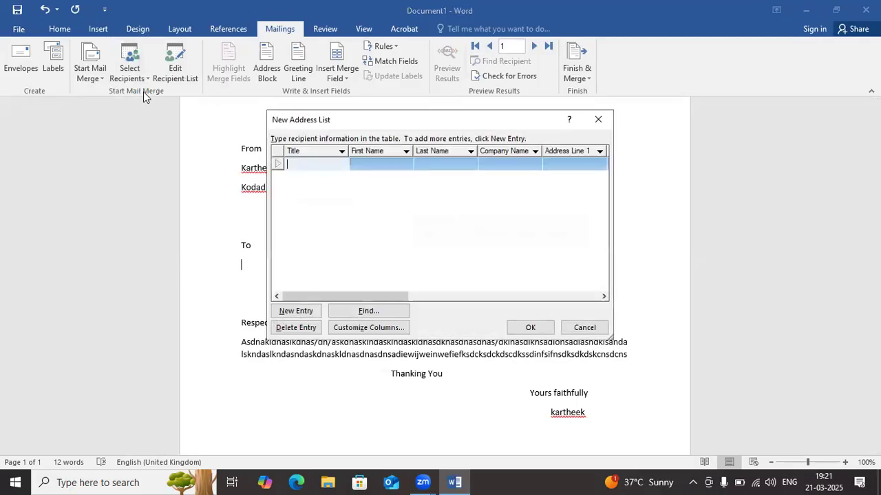
Enter two recipients in the new address list, with each name as Title and each town as Address Line 1.
type("kamal")
left_click(553, 167)
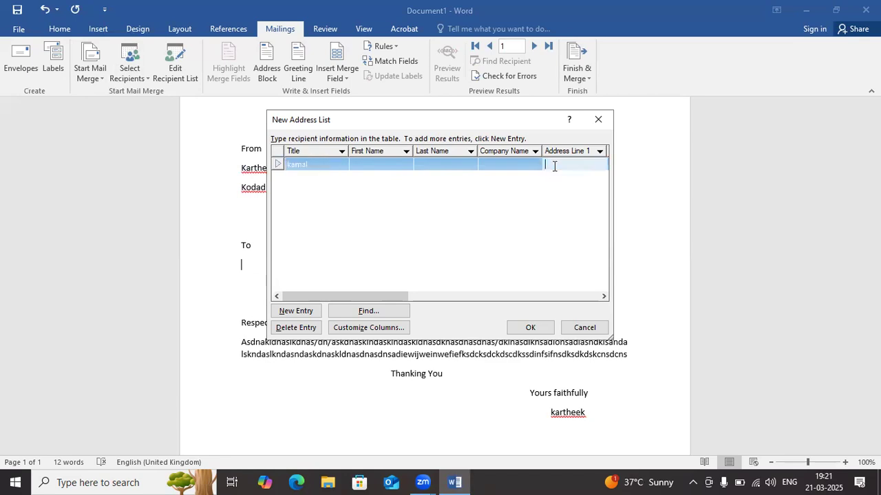
type("kodad")
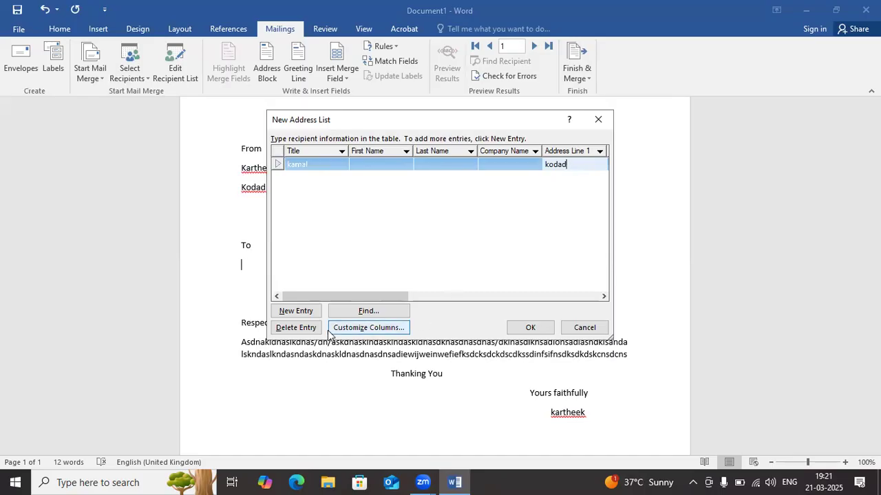
left_click(307, 312)
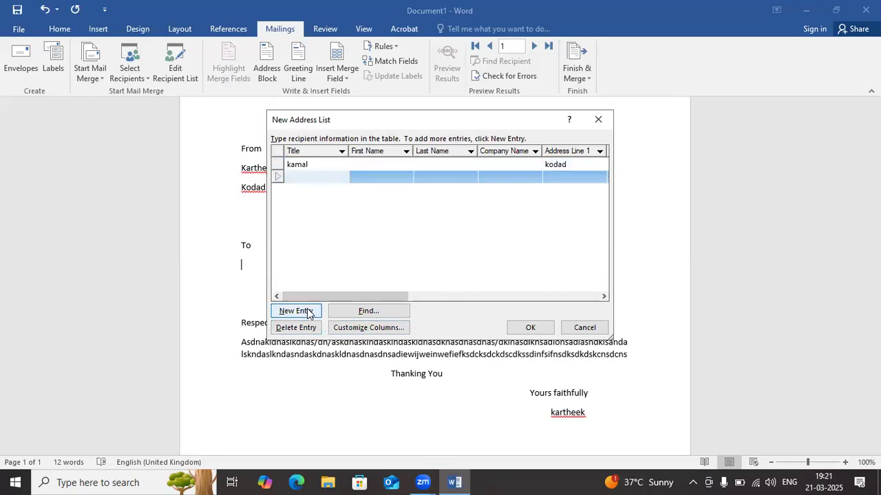
type("suman")
left_click(554, 178)
type("vijayawad")
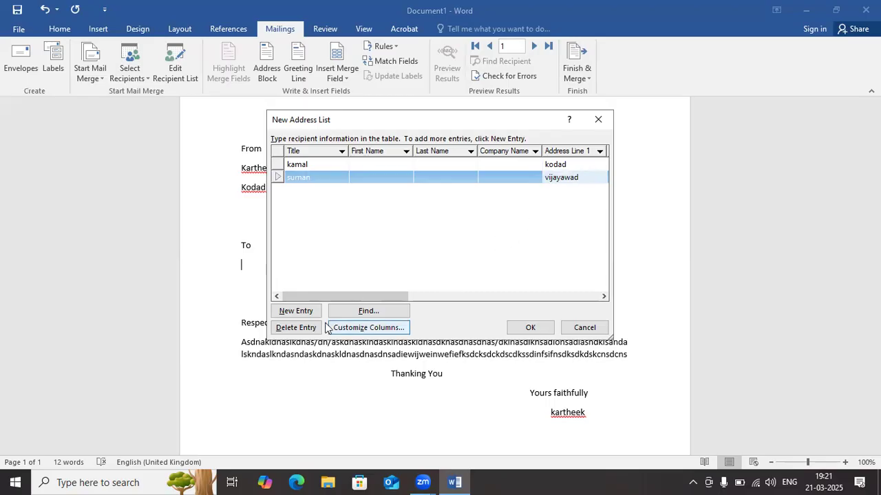
Add a third and fourth recipient entry, filling in each name as Title and each town as Address Line 1.
left_click(303, 313)
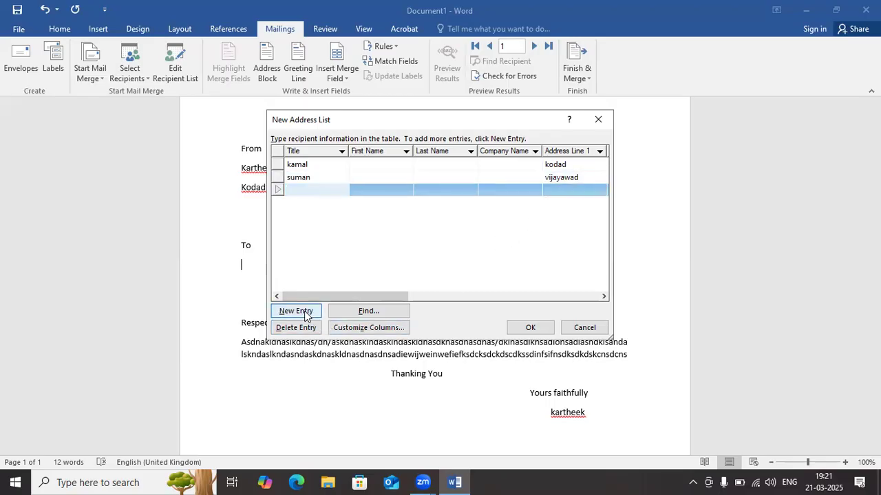
type("sunitha")
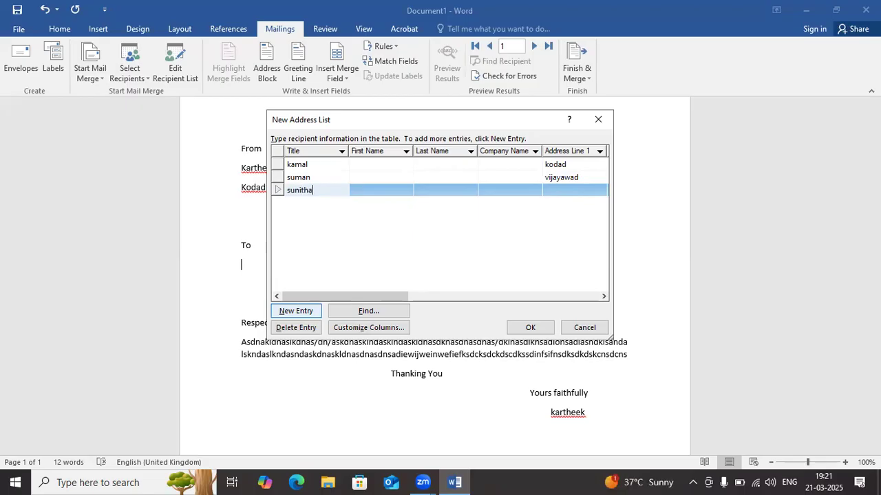
left_click(559, 193)
type("khammam")
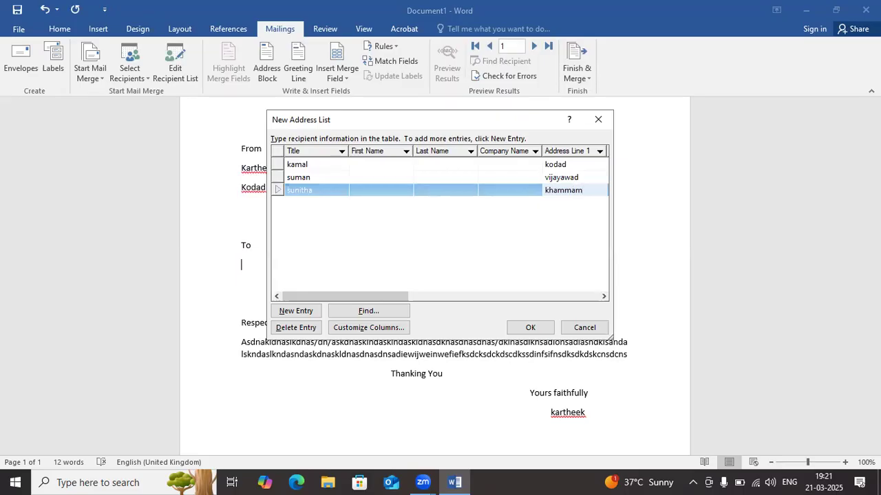
left_click(302, 312)
type("tulasi")
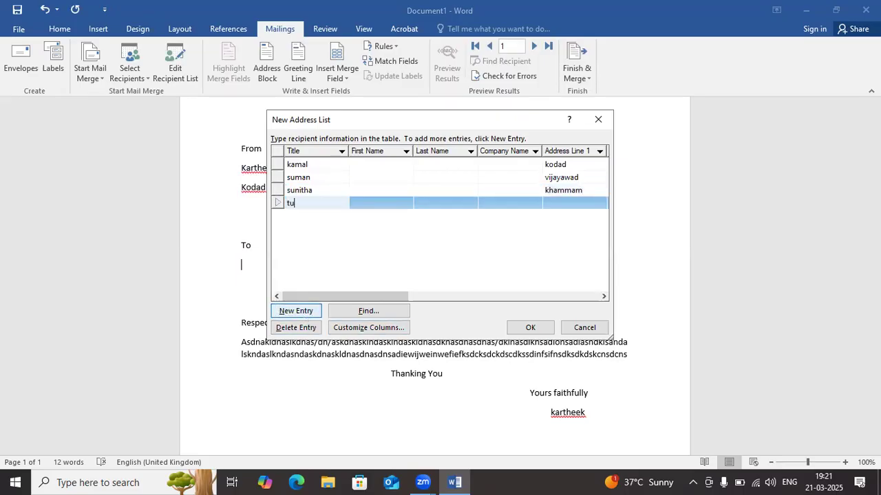
left_click(567, 201)
type("hyd")
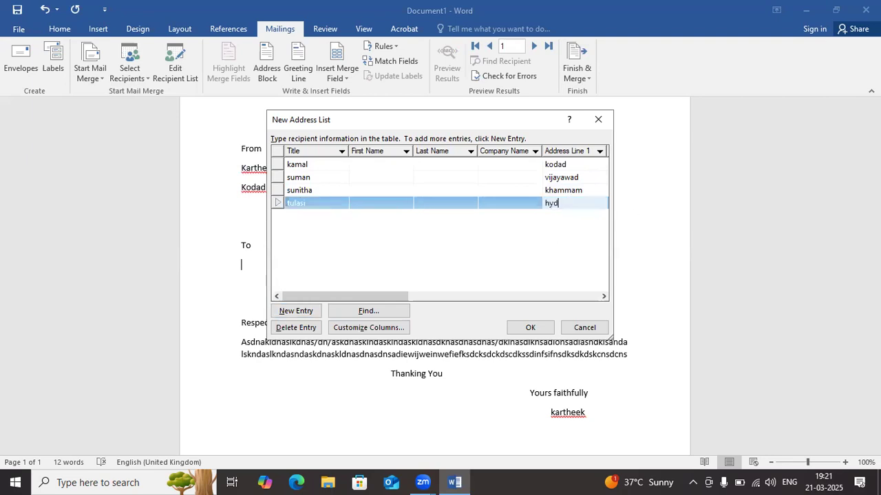
type("erabad")
Accept the address list and save it on the Desktop under a new numeric file name.
left_click(515, 328)
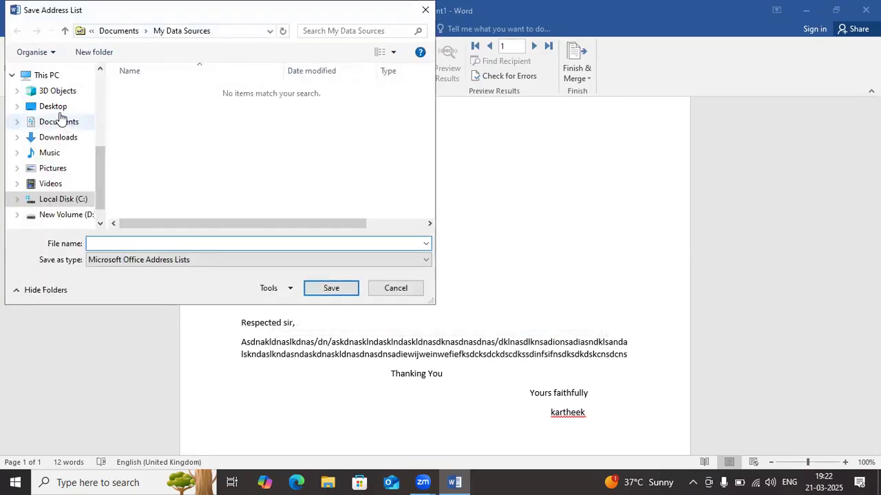
left_click(55, 107)
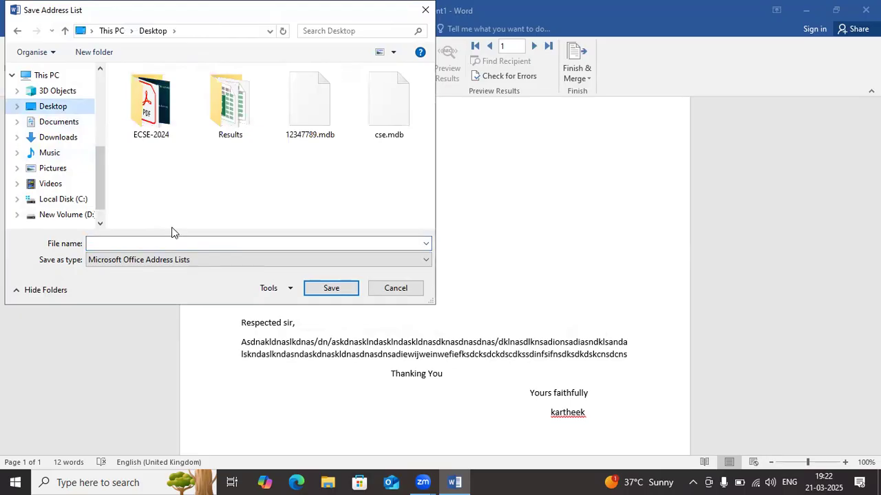
left_click(140, 245)
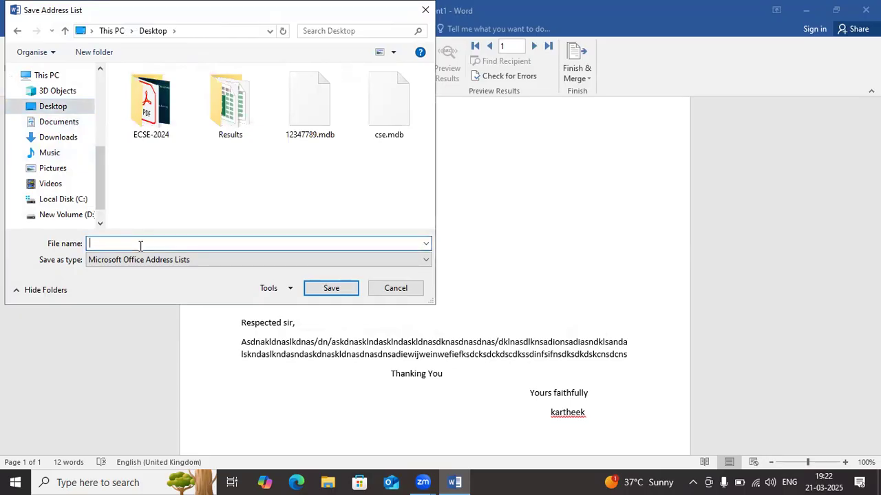
type("123")
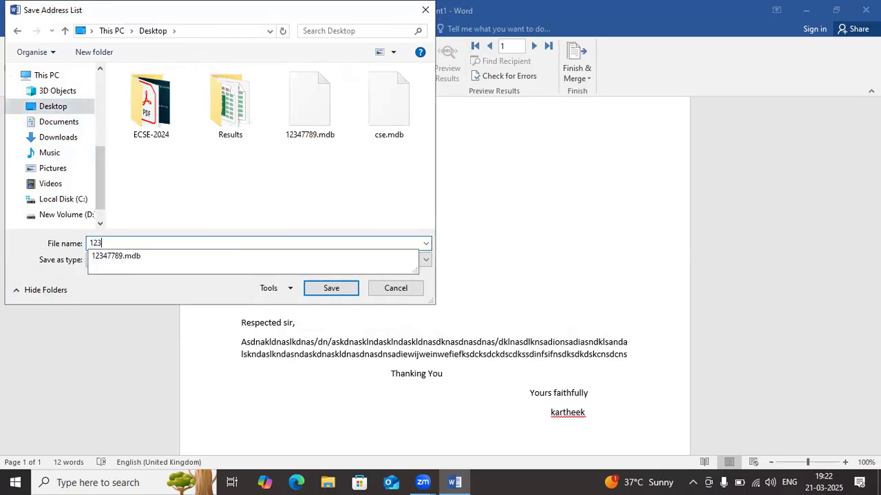
type("4567809090=0=00=")
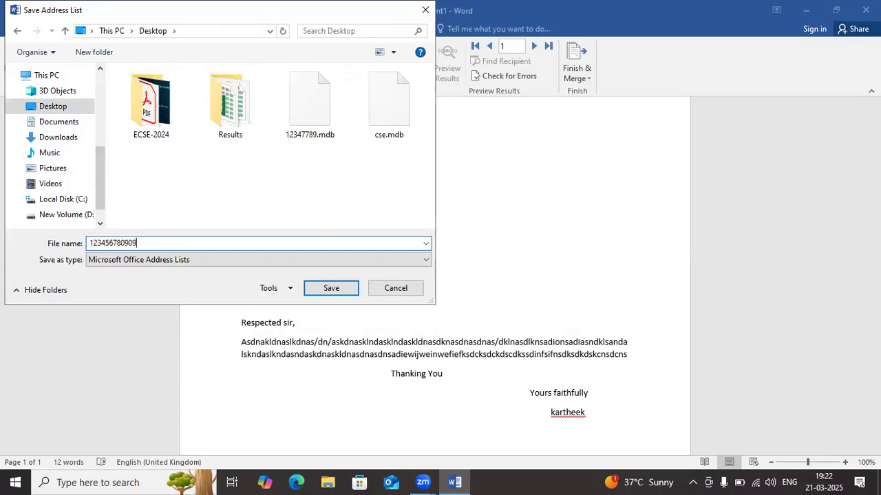
key("BackSpace")
key("BackSpace")
key("BackSpace")
key("BackSpace")
key("BackSpace")
key("BackSpace")
type("9000000")
left_click(327, 287)
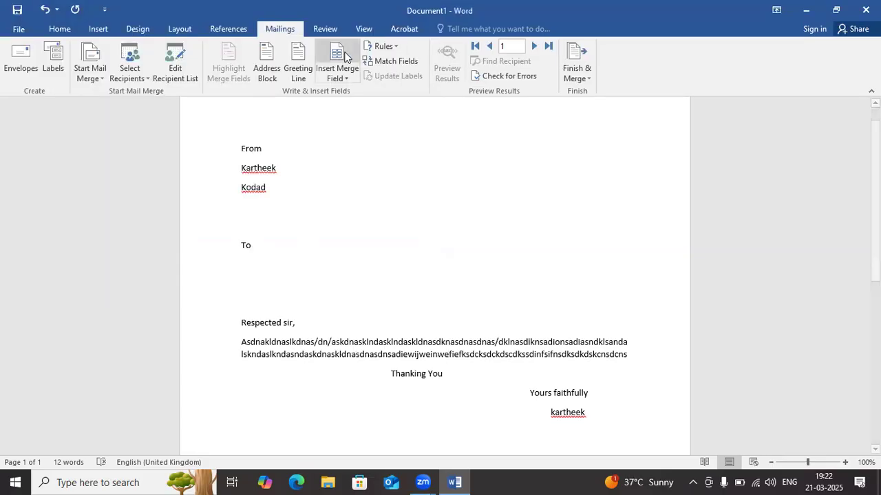
Insert the Title and Address_Line_1 merge fields on separate lines below the To heading.
left_click(342, 77)
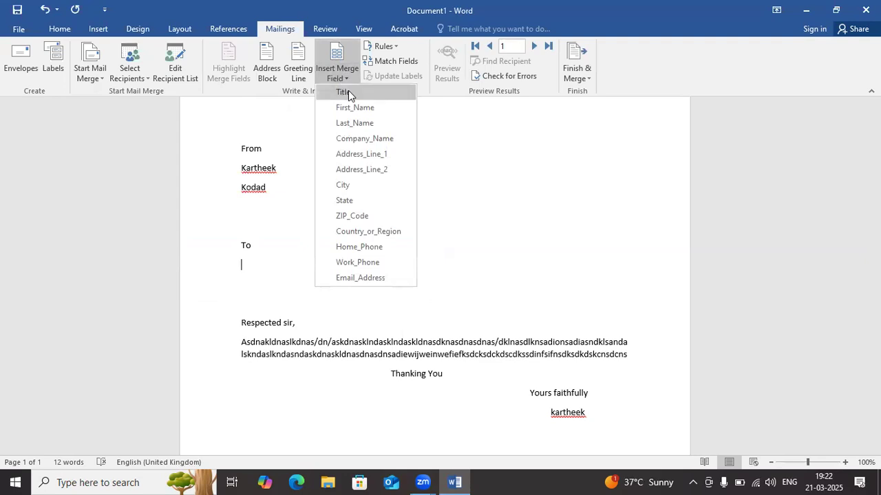
left_click(348, 92)
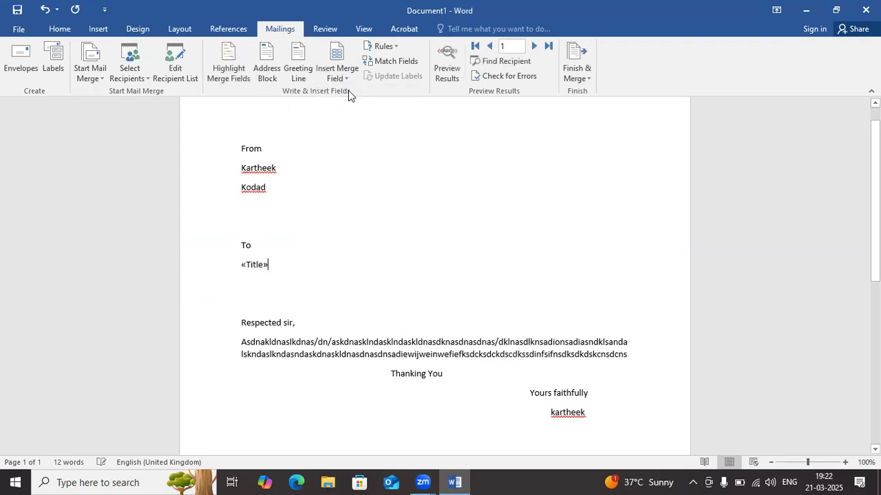
key("Return")
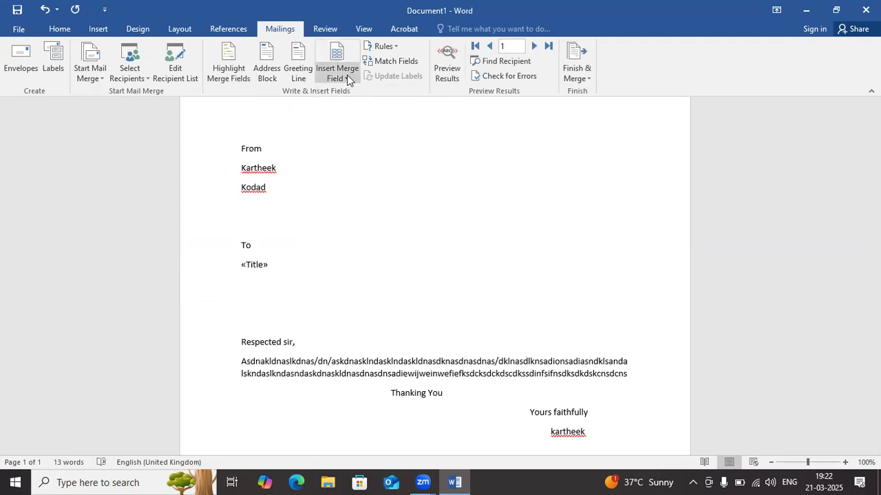
left_click(346, 79)
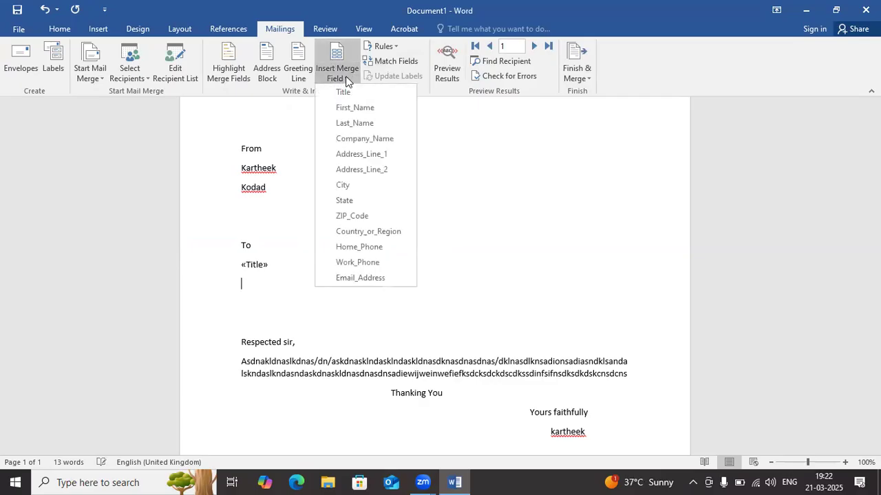
left_click(358, 154)
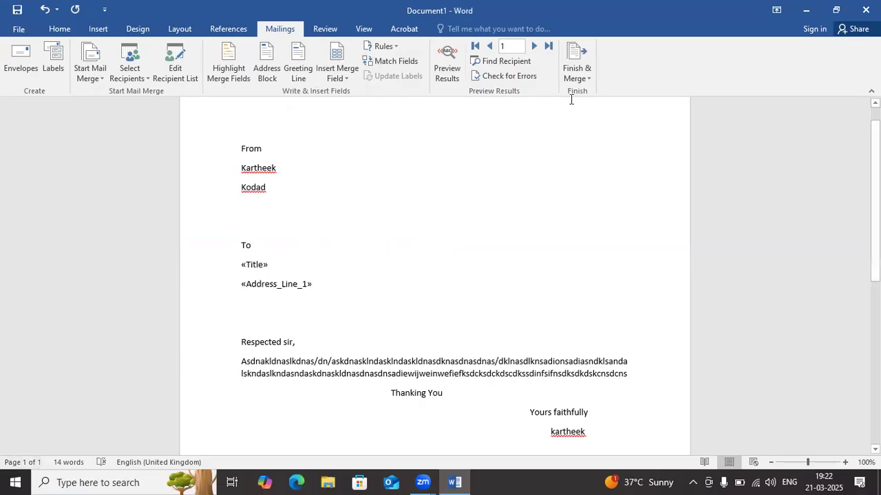
Merge all records of the new list into a new document of editable individual letters.
left_click(578, 81)
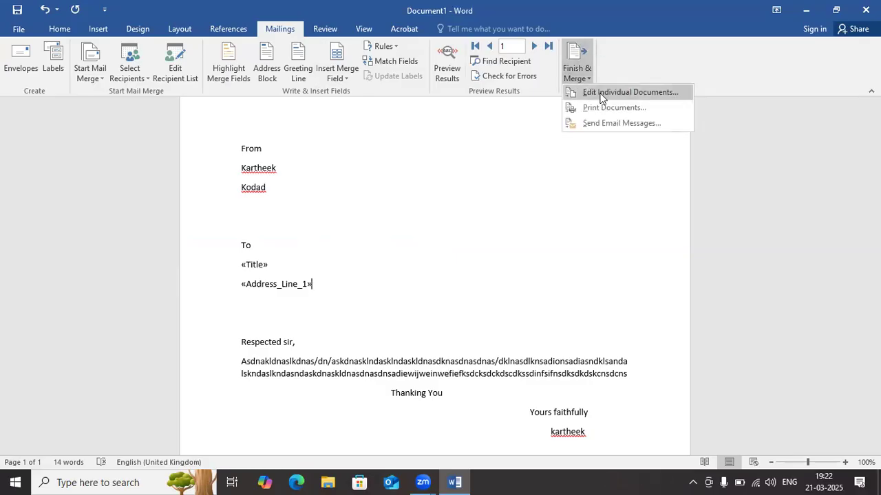
left_click(600, 95)
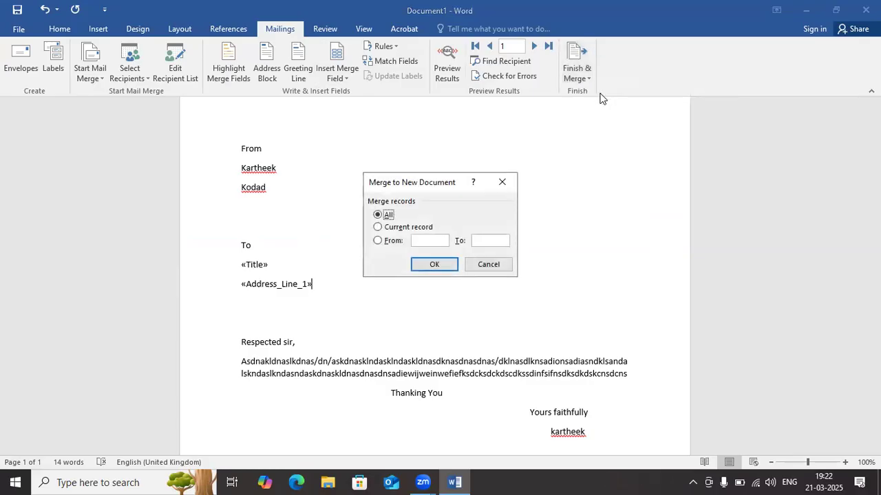
left_click(432, 265)
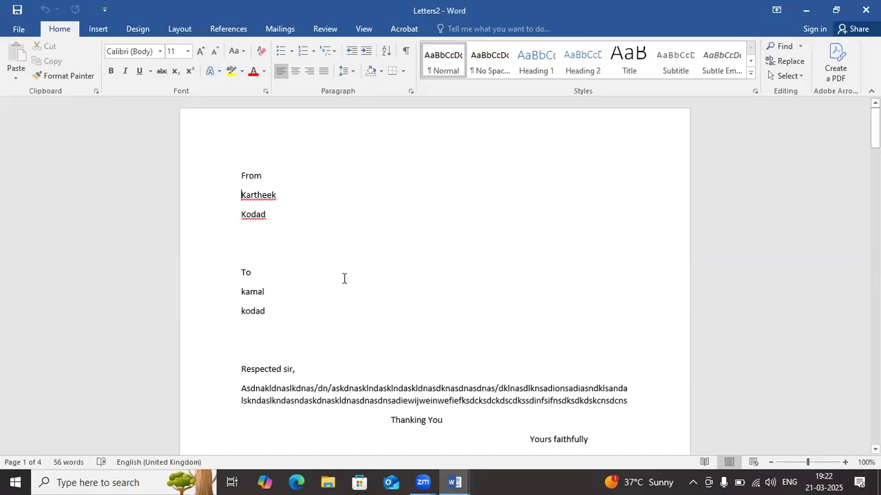
Examine the merged letters from the first page to the end, checking each letter's recipient name and town below the To heading.
key("Down")
key("Down")
key("Down")
key("Down")
key("Down")
key("Down")
key("Down")
key("Down")
key("Down")
key("Down")
key("Down")
key("Down")
key("Down")
key("Down")
key("Down")
key("Down")
key("Down")
key("Down")
key("Down")
key("Down")
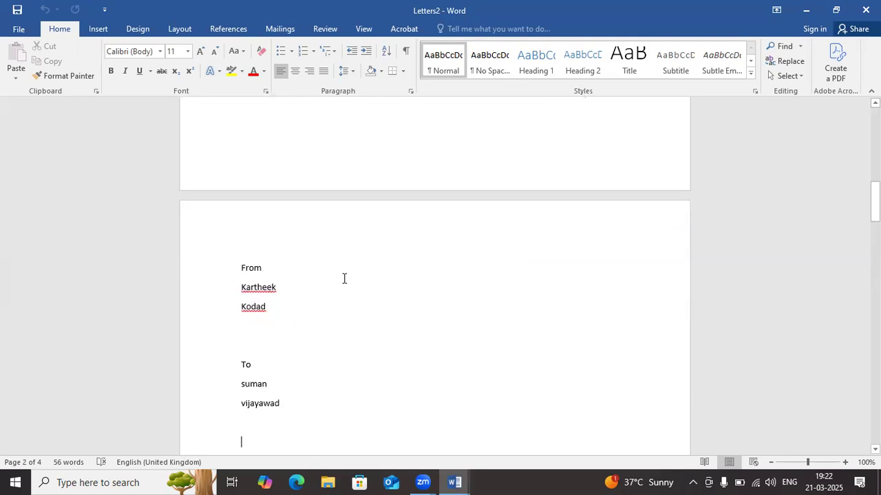
key("Down")
key("Down")
key("Down")
key("Down")
key("Down")
key("Down")
key("Down")
key("Down")
key("Down")
key("Down")
key("Down")
key("Down")
key("Down")
key("Down")
key("Down")
key("Down")
key("Down")
key("Down")
key("Down")
key("Down")
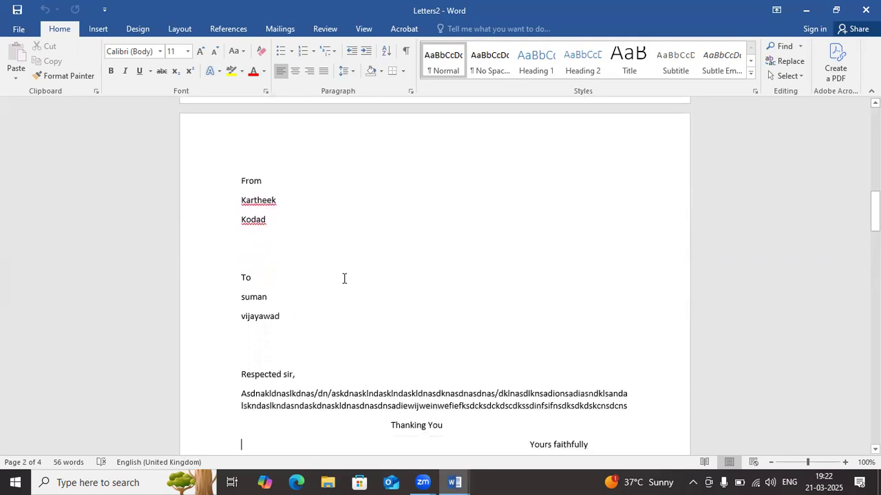
key("Down")
key("Down")
key("Down")
key("Down")
key("Down")
key("Down")
key("Down")
key("Down")
key("Down")
key("Down")
key("Down")
key("Down")
key("Down")
key("Down")
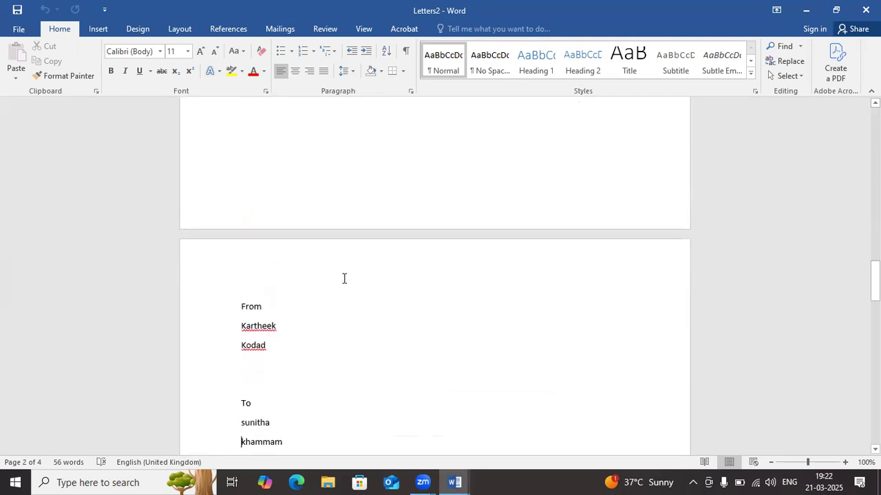
key("Down")
key("Down")
key("Down")
key("Down")
key("Down")
key("Down")
key("Down")
key("Down")
key("Down")
key("Down")
key("Down")
key("Down")
key("Down")
key("Down")
key("Down")
key("Down")
key("Down")
key("Down")
key("Down")
key("Down")
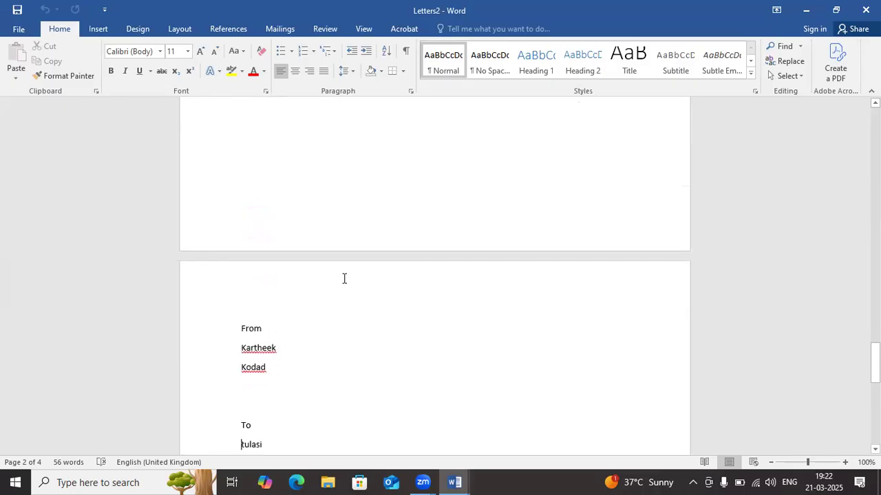
key("Down")
key("Down")
key("Down")
key("Down")
key("Down")
key("Down")
key("Down")
key("Down")
key("Down")
key("Down")
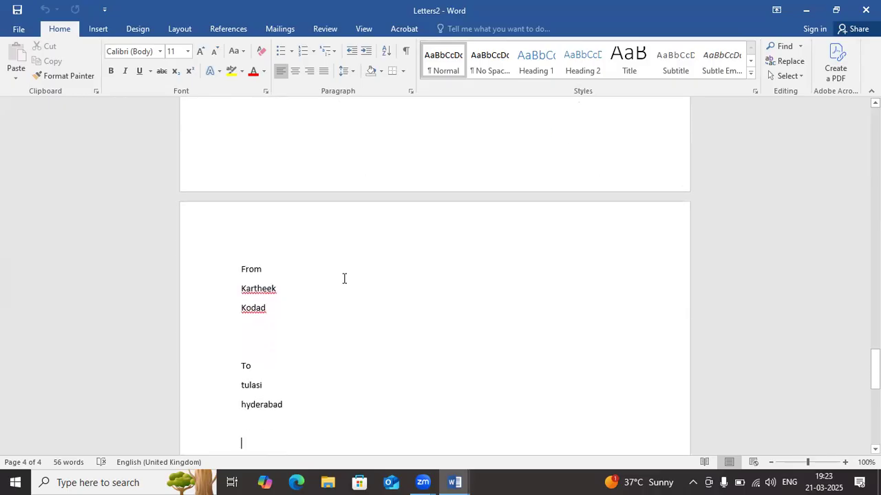
key("Down")
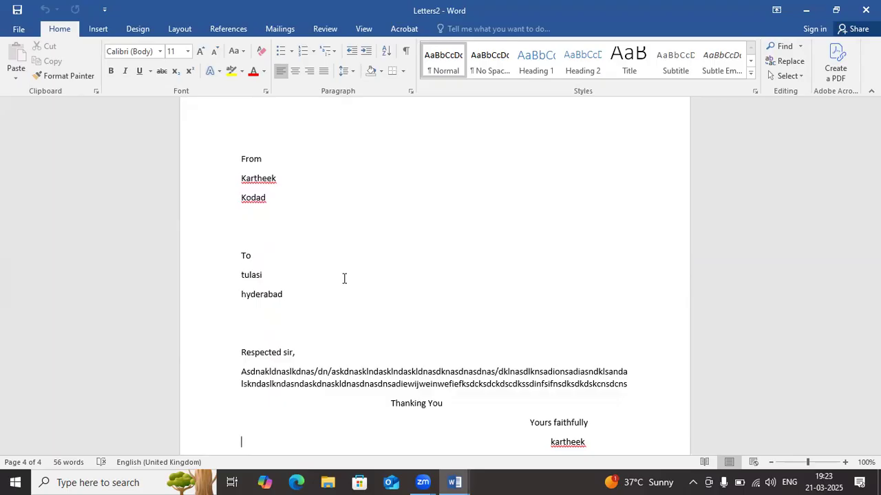
left_click(875, 422)
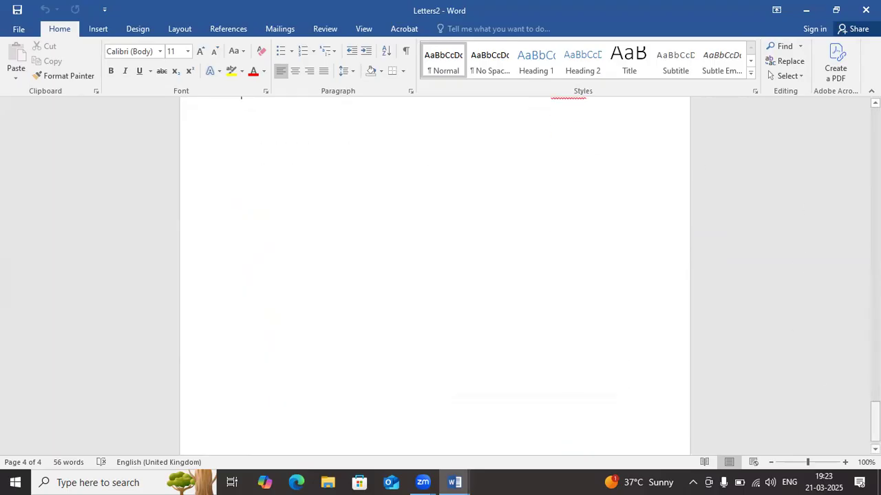
Review the merged letters in reverse order, from the last page back to the first recipient's letter.
left_click(875, 344)
left_click(875, 296)
left_click(875, 295)
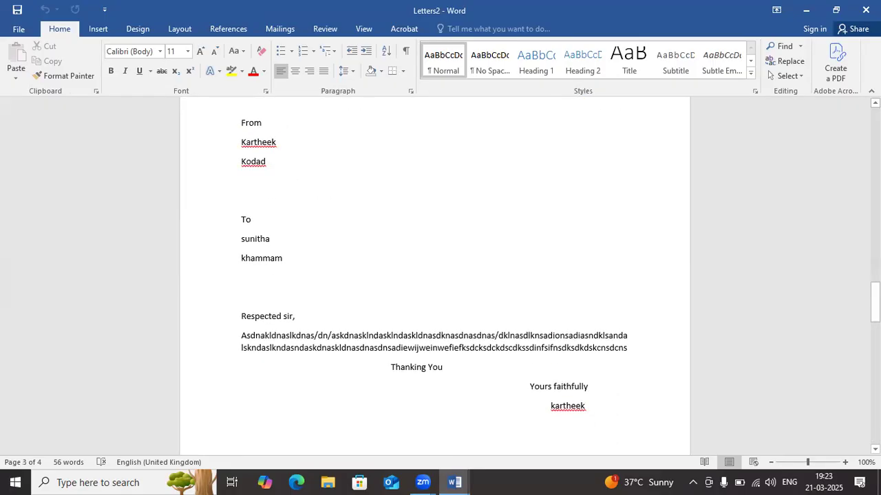
left_click(875, 269)
scroll(434, 276, "up", 3)
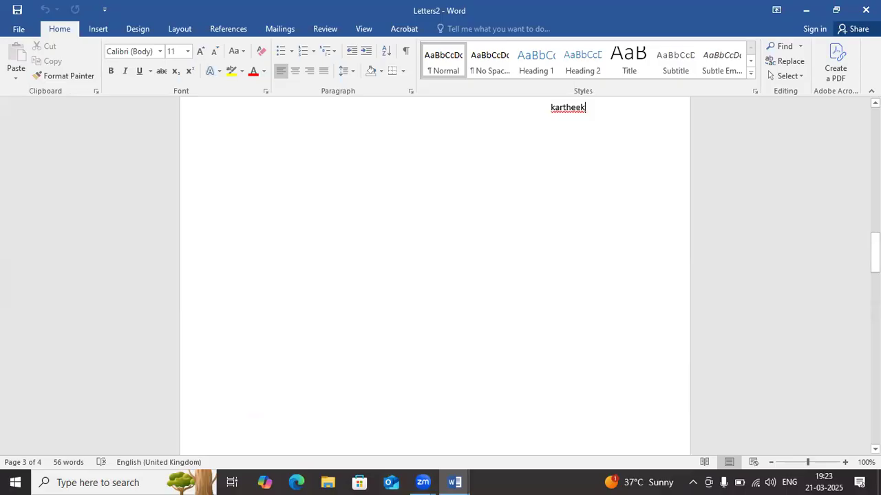
scroll(434, 276, "up", 10)
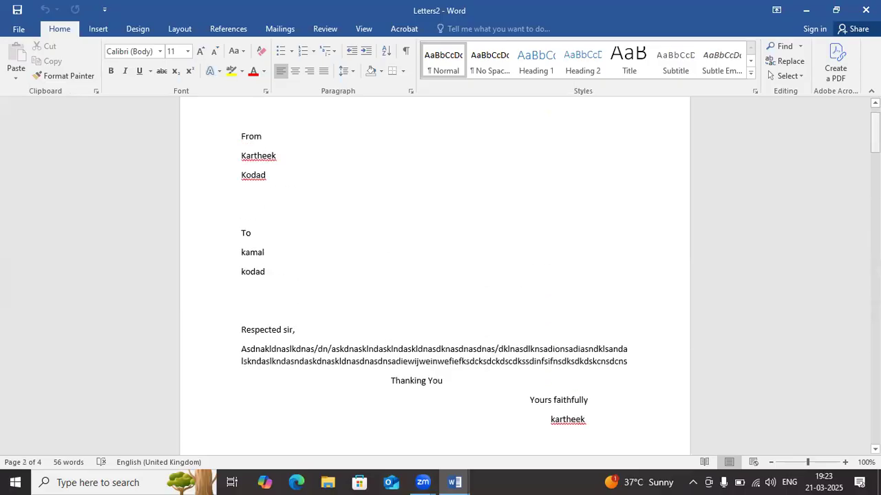